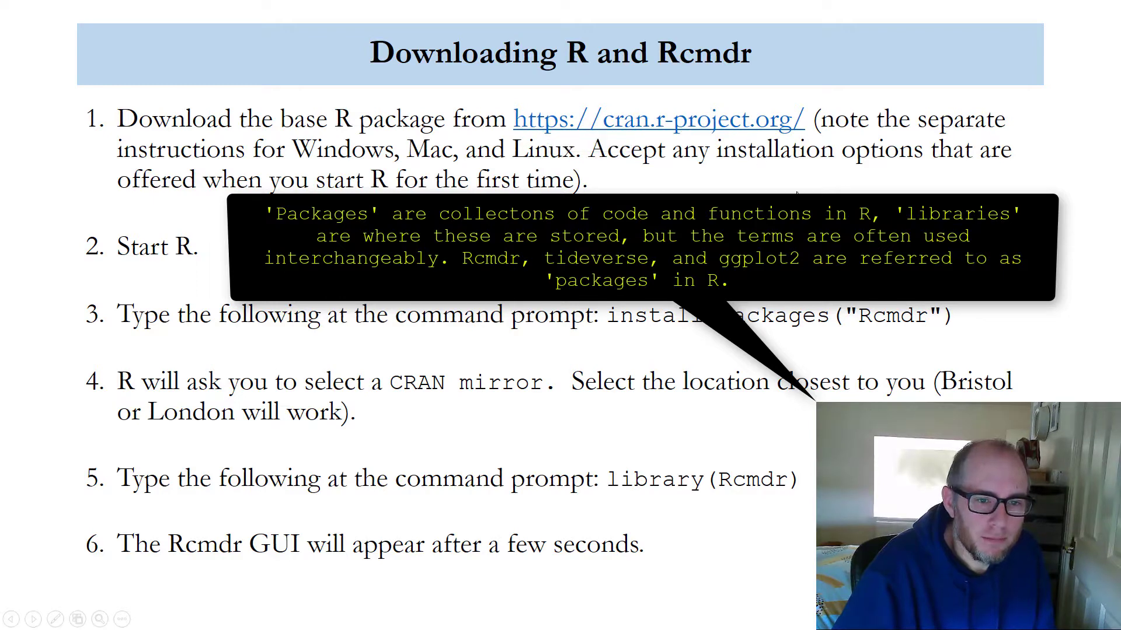
- Switch to the CRAN site and view the R download page for Mac OS X
key(alt+Tab)
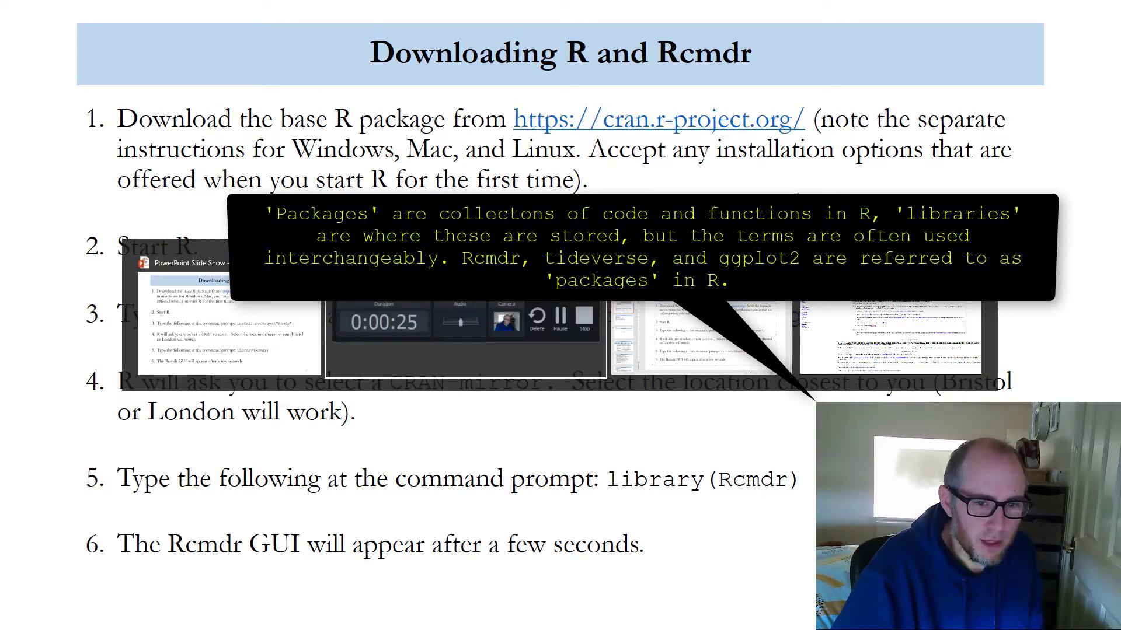
key(alt+Tab)
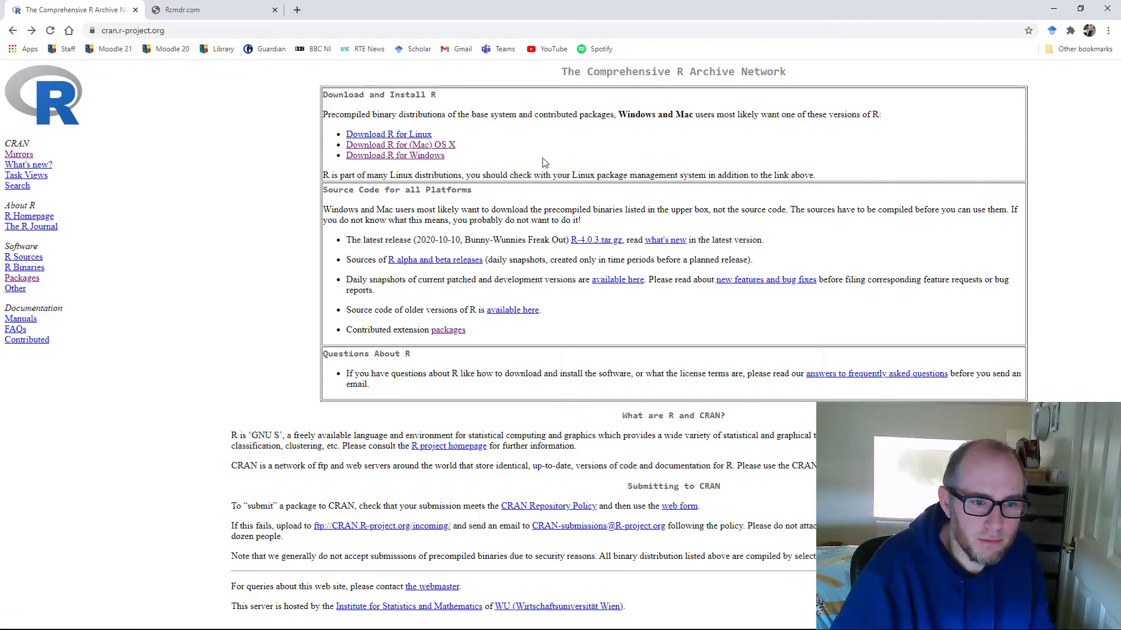
click(451, 146)
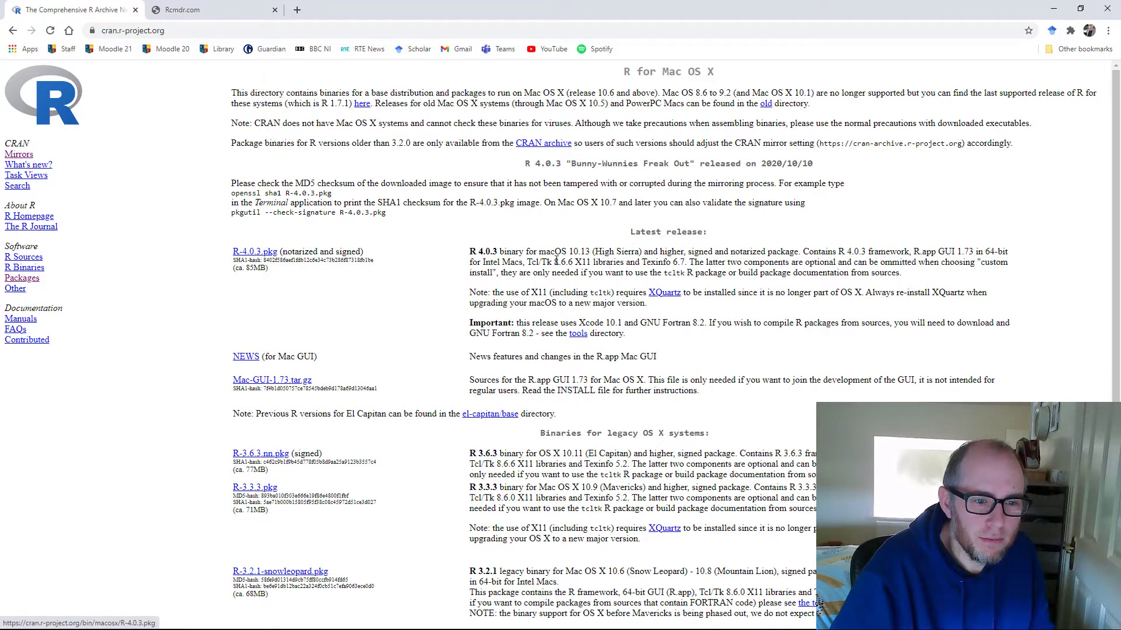
key(alt+Left)
- View the R for Windows base 4.0.3 page, then the Mac OS X page again, ending on the front page
click(410, 157)
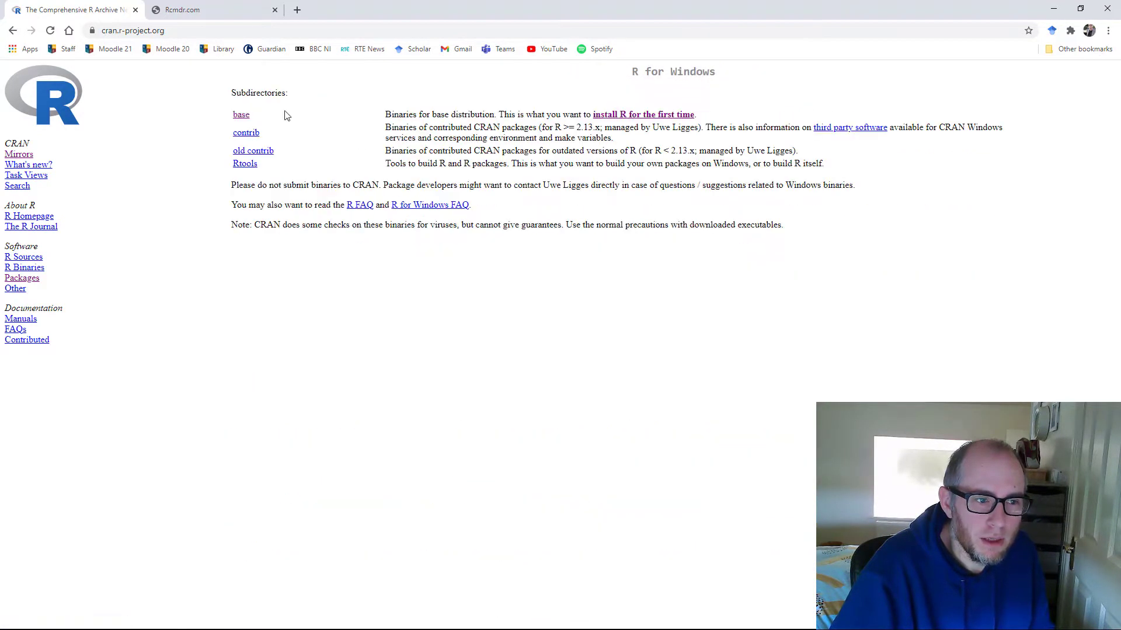
click(241, 116)
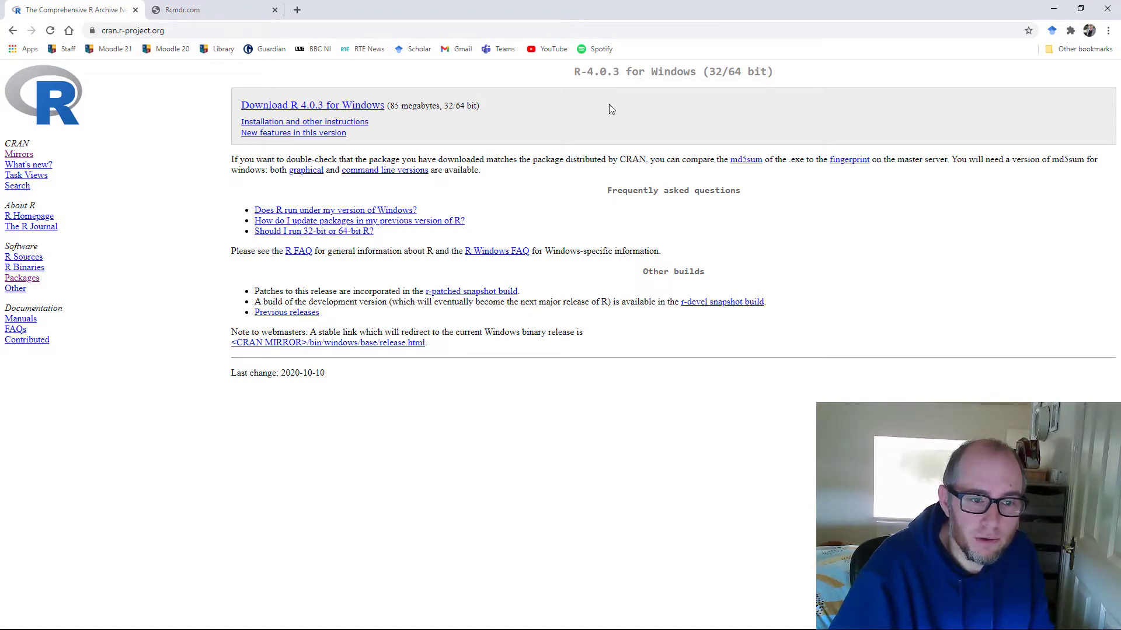
key(alt+Left)
key(alt+Left)
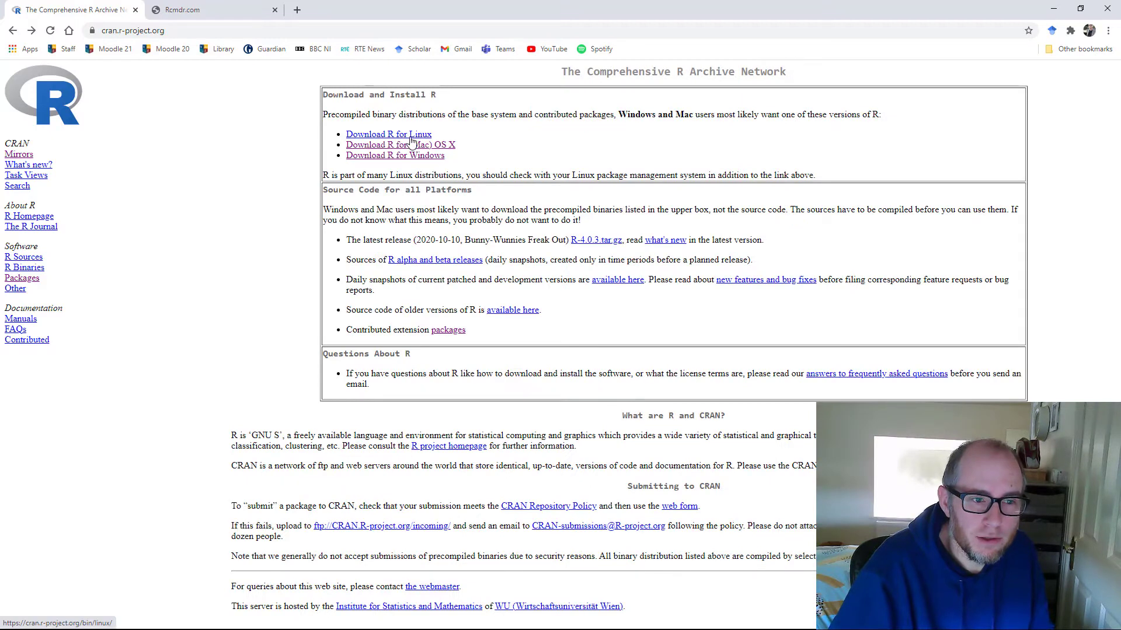
click(413, 147)
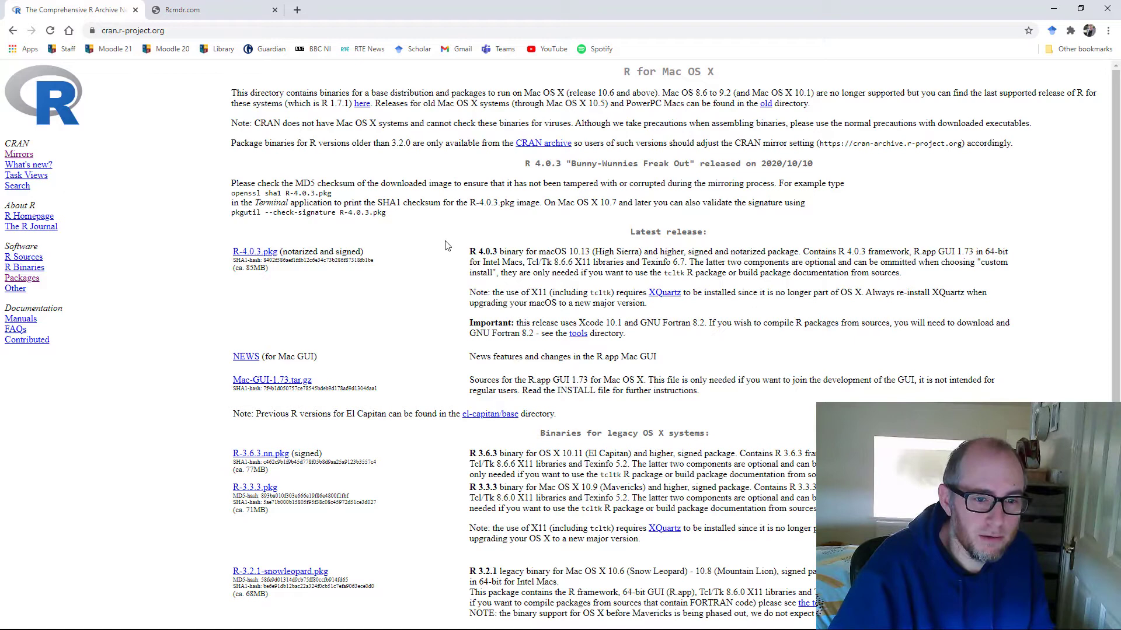
key(alt+Left)
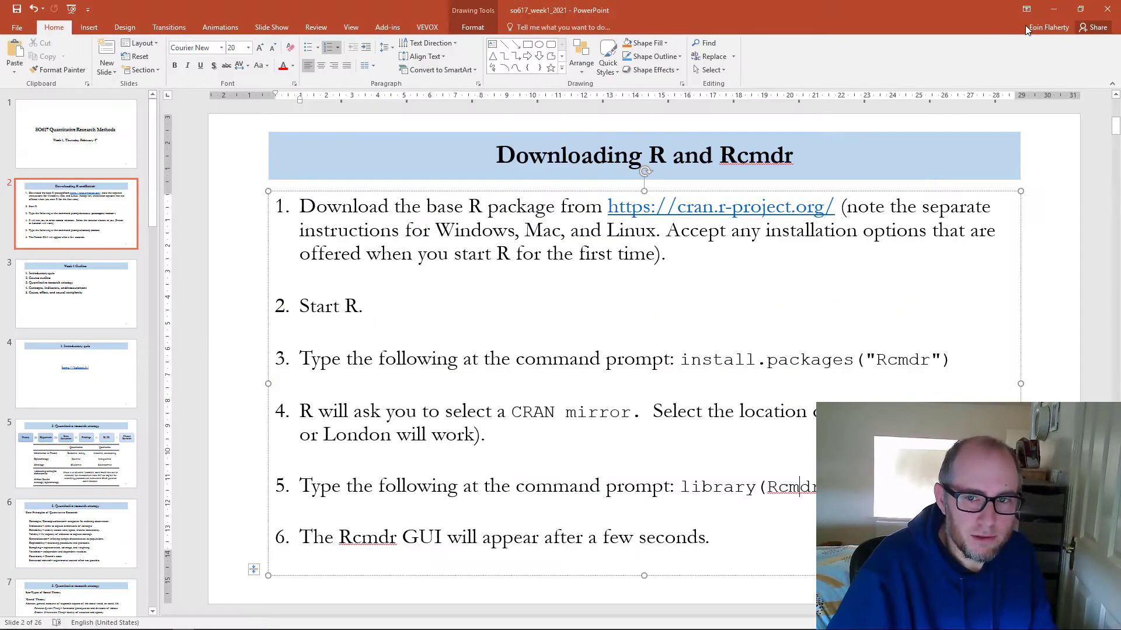
- Minimize PowerPoint and launch R x64 4.0.3 from the R folder in the Start menu
click(1054, 8)
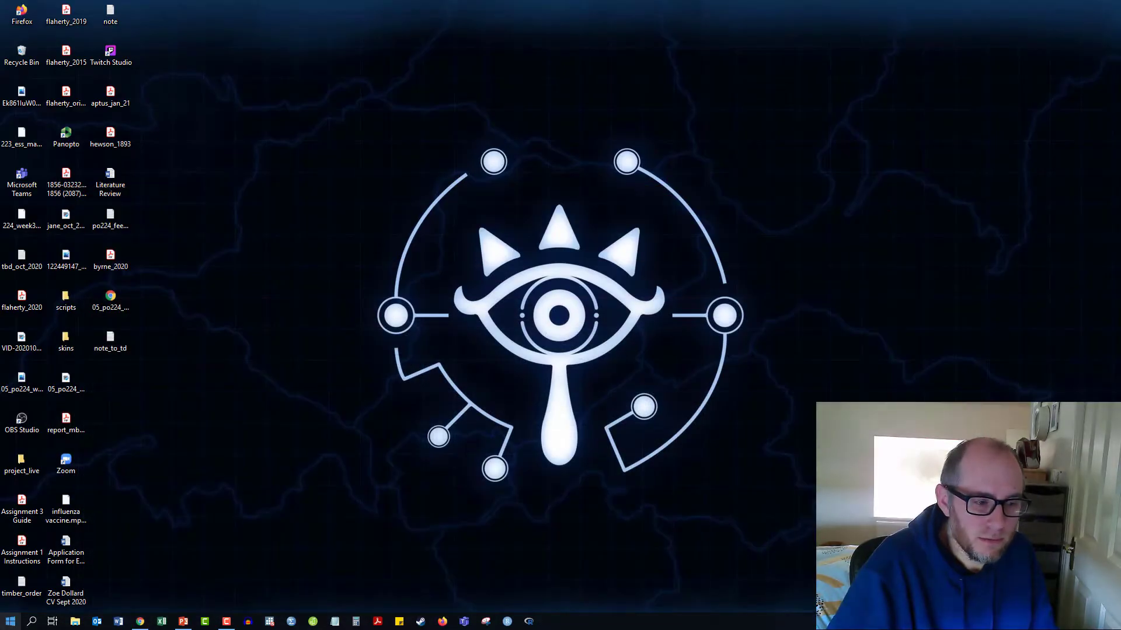
click(10, 621)
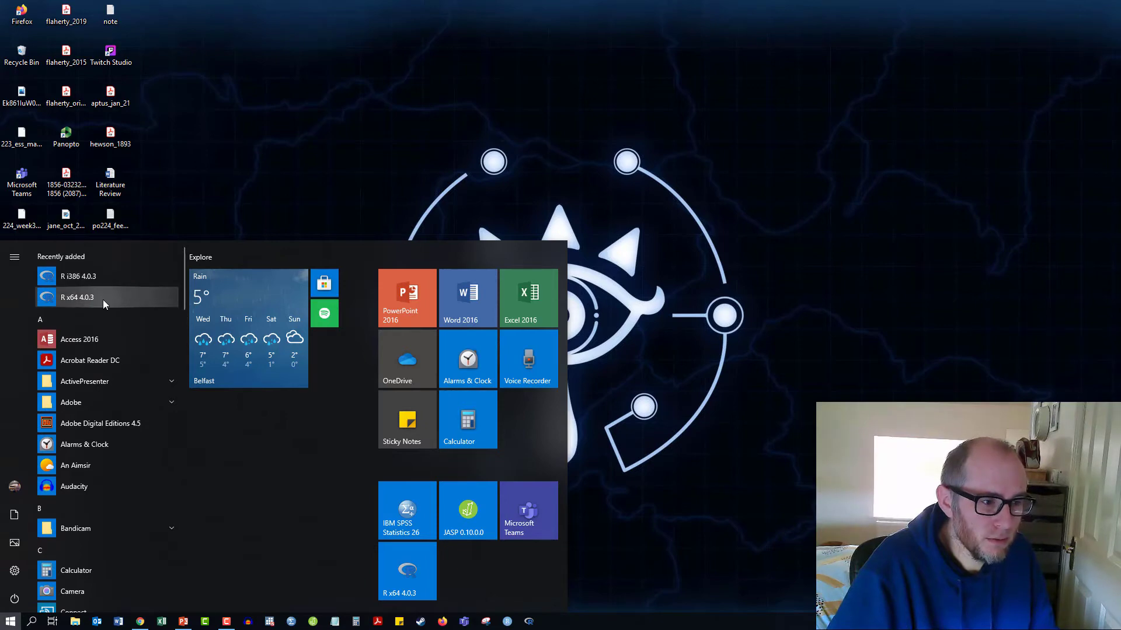
scroll(114, 368, down, 5)
scroll(115, 371, down, 10)
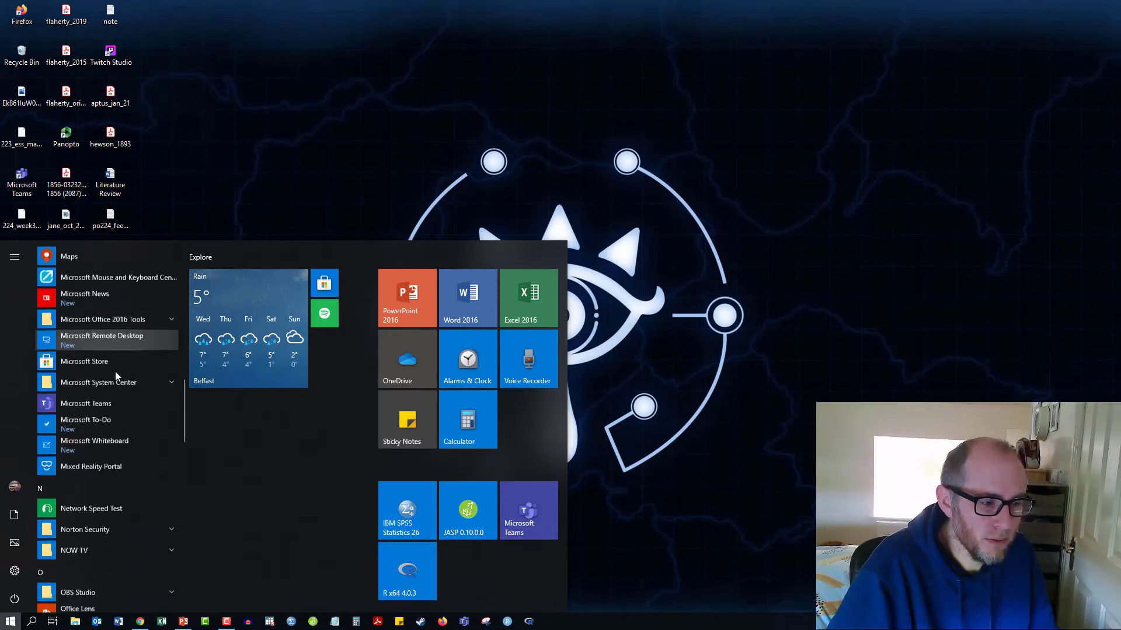
scroll(114, 372, down, 1)
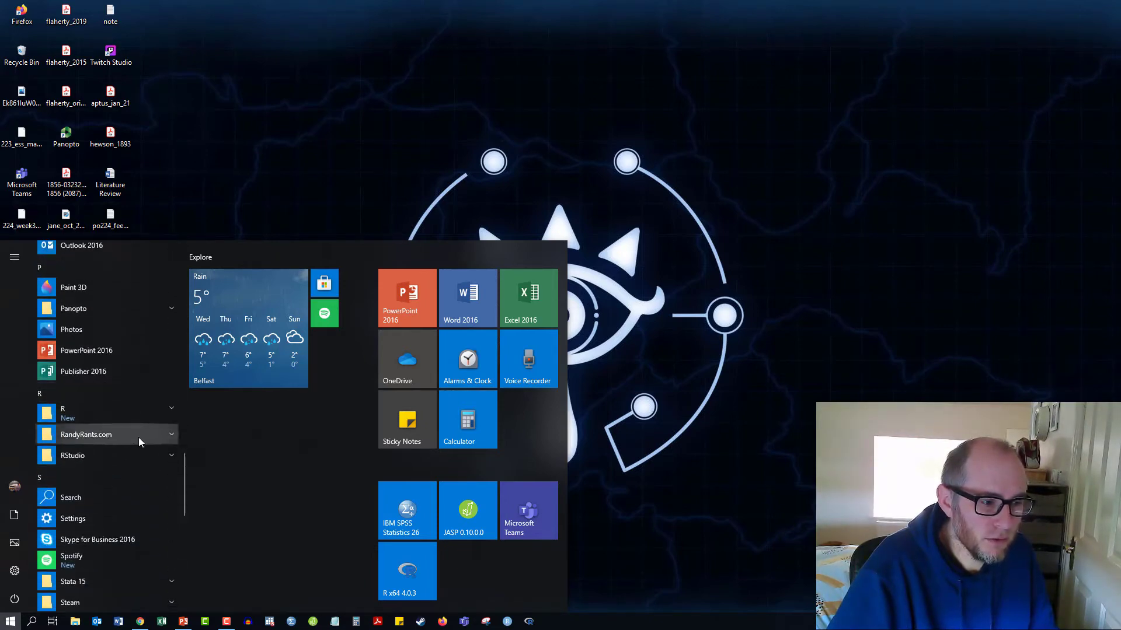
click(171, 456)
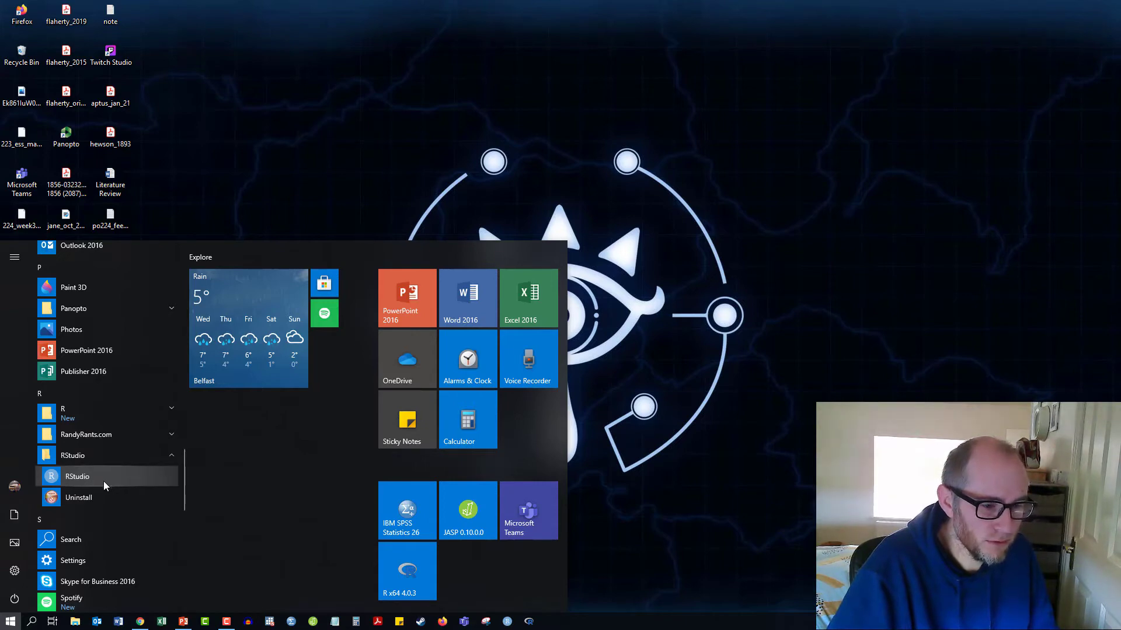
click(170, 408)
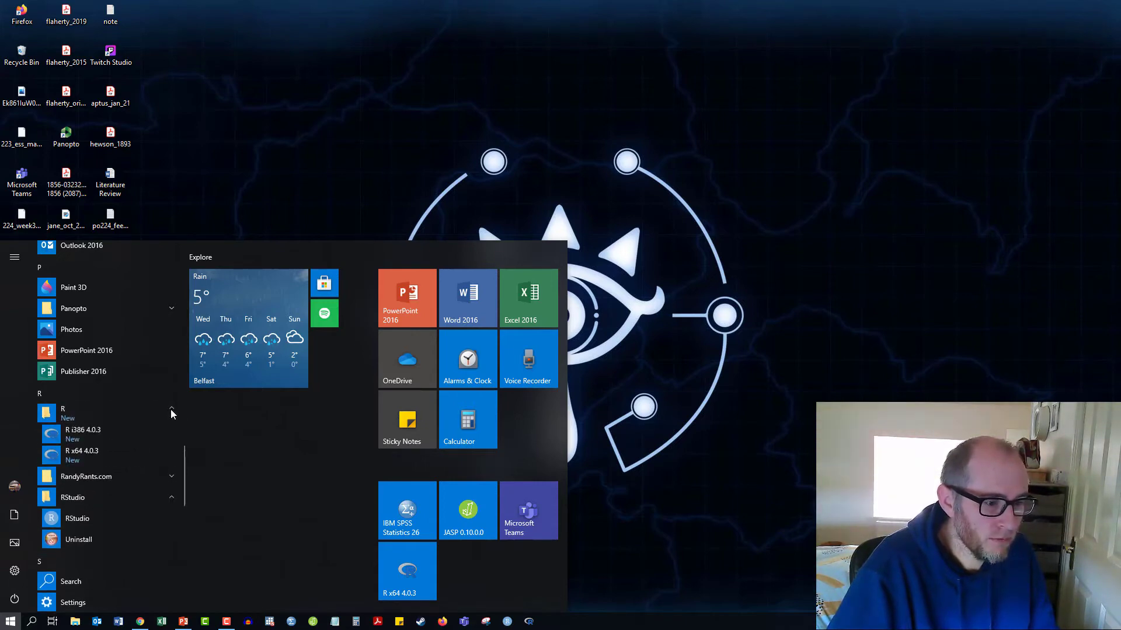
click(103, 454)
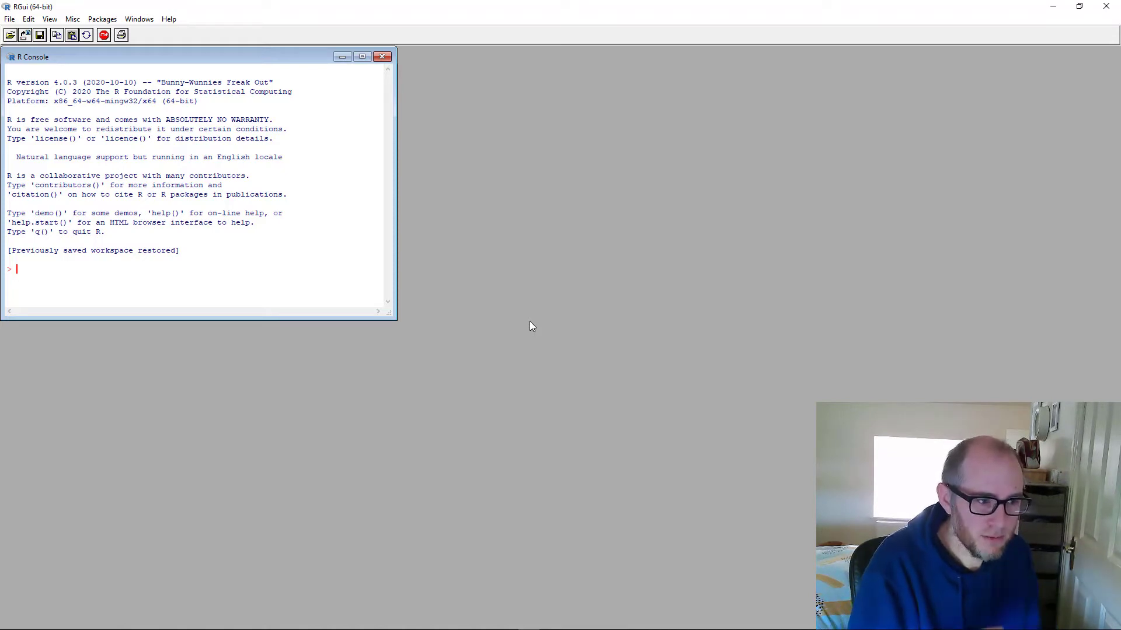
- Evaluate 1+1 in the R Console to get 2, checking the slides before returning to RGui
text(1+1)
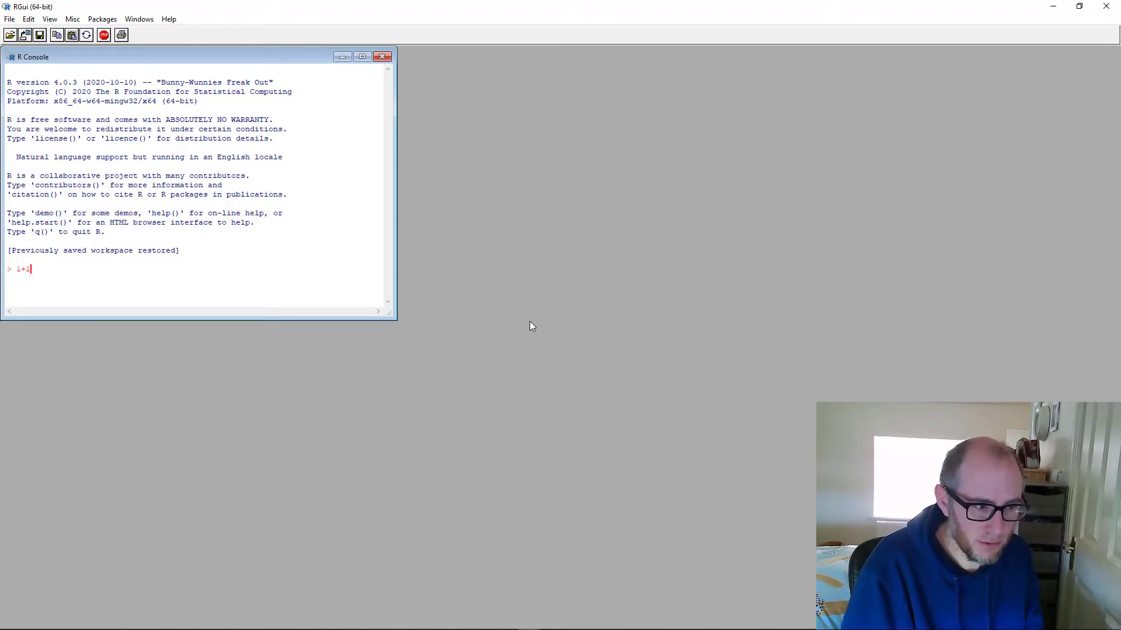
key(Return)
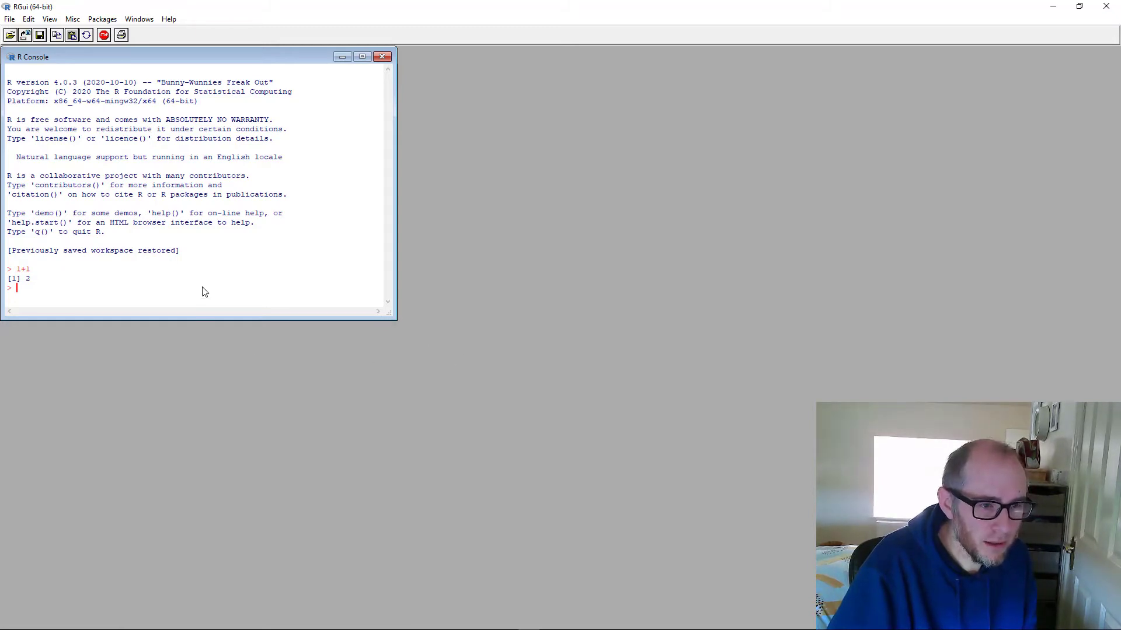
key(alt+Tab)
click(483, 354)
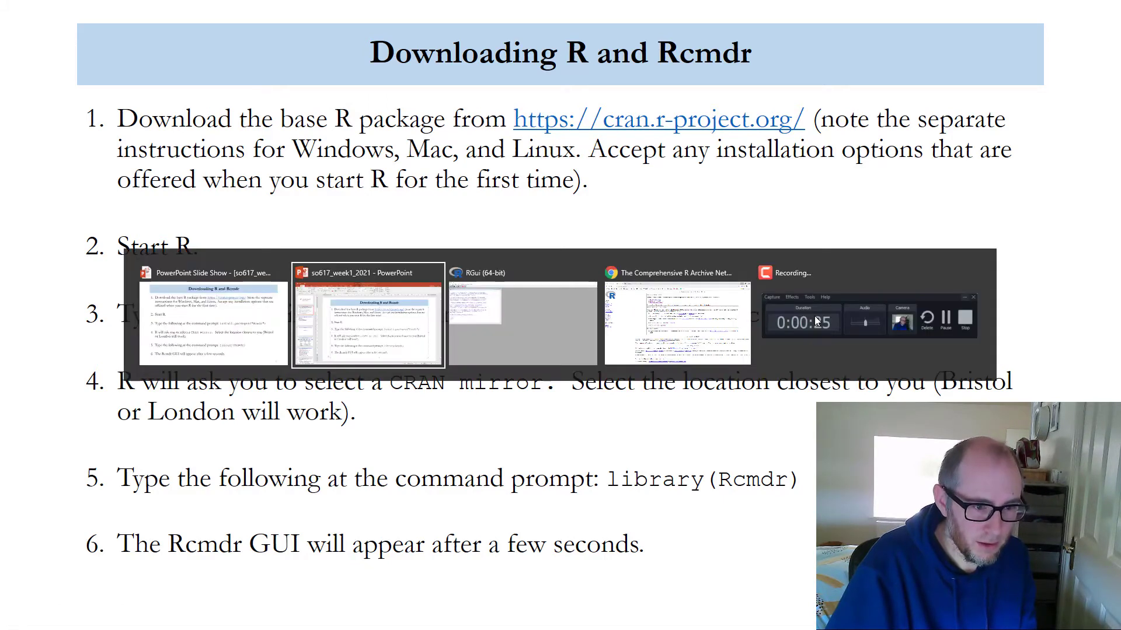
click(523, 308)
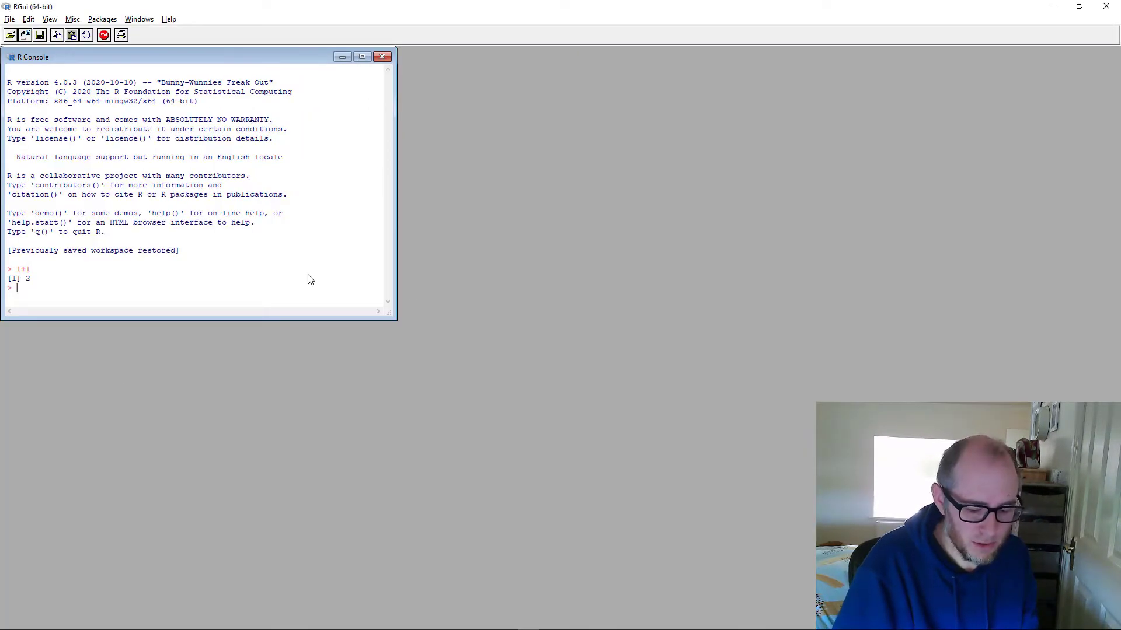
- Enter install.packages("Rcmdr") at the console prompt without running it yet
text(install)
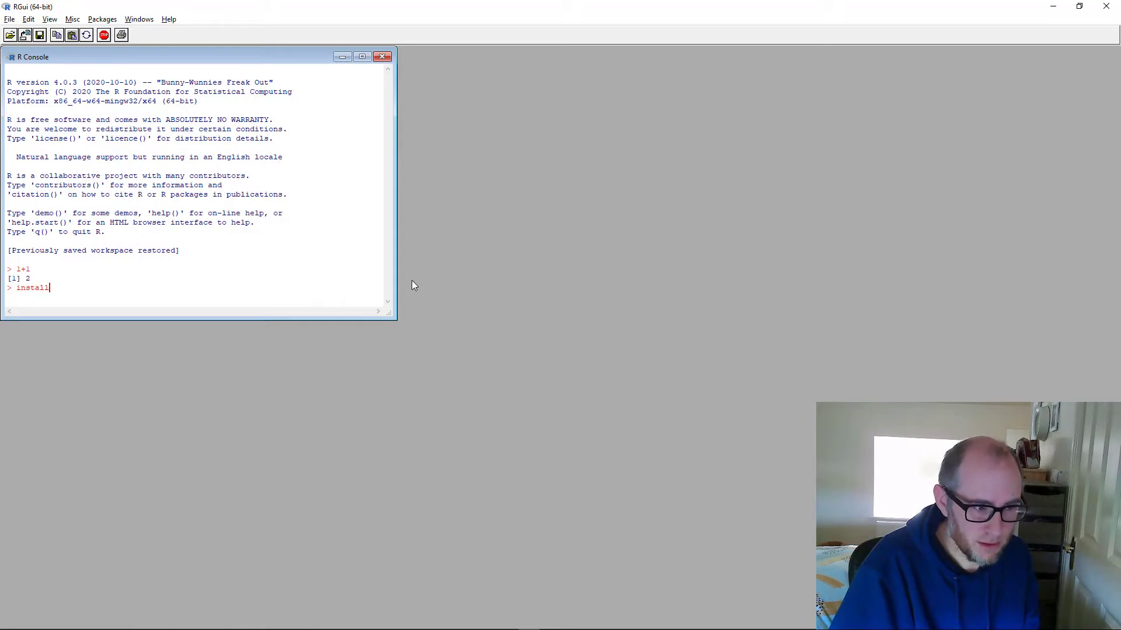
text(.package)
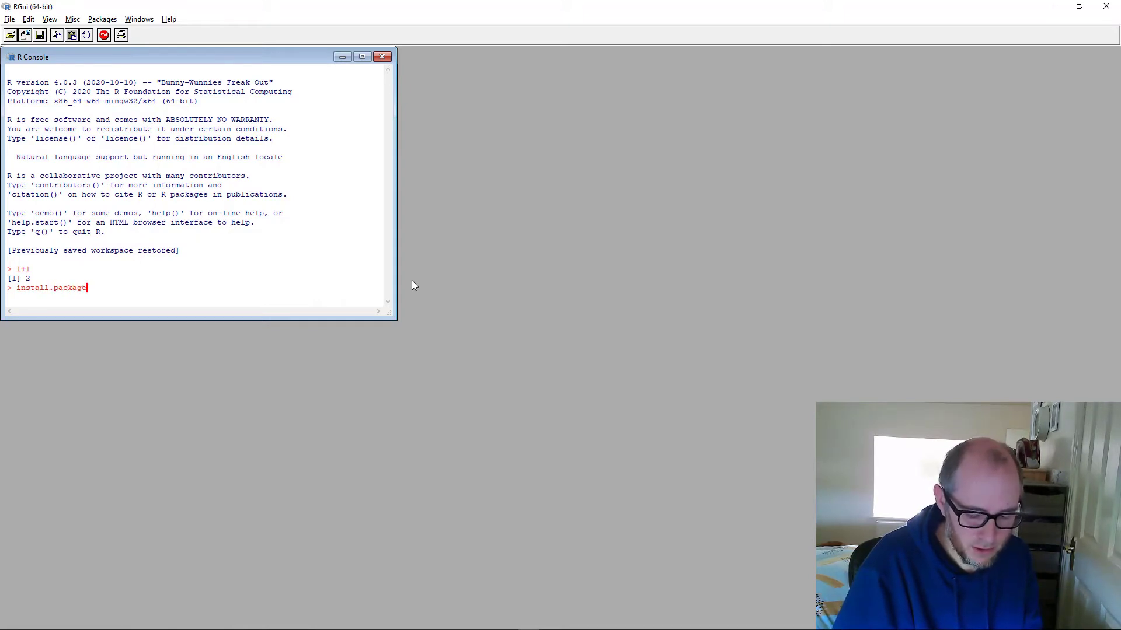
text(s()
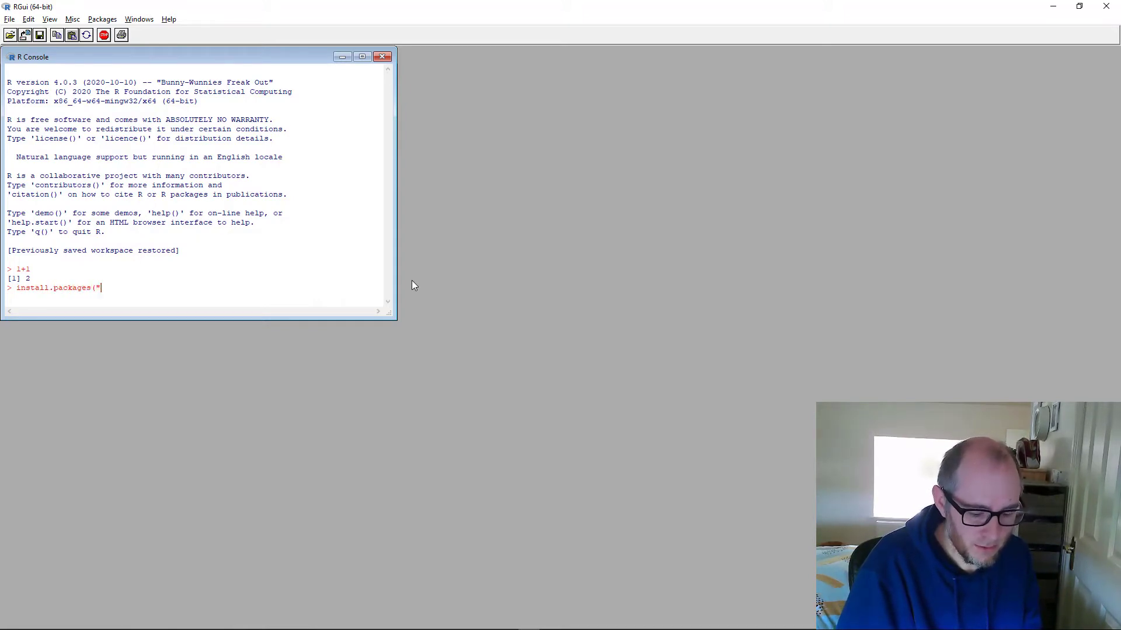
text("Rcmdr)
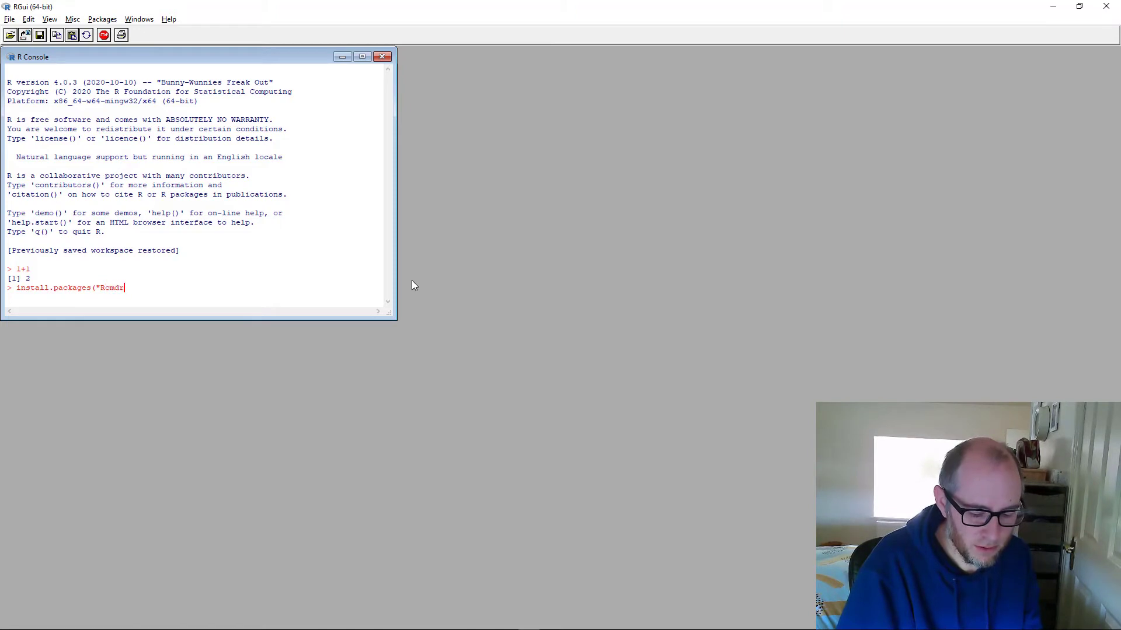
text("))
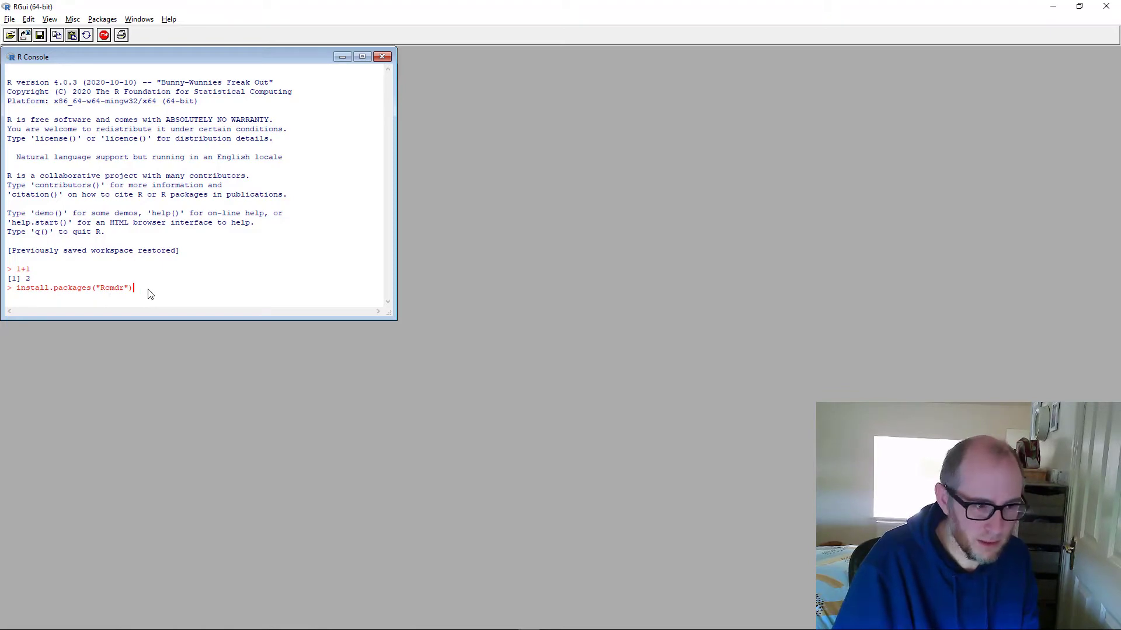
- Run install.packages("Rcmdr") and install it from the UK (Bristol) [https] CRAN mirror
key(Return)
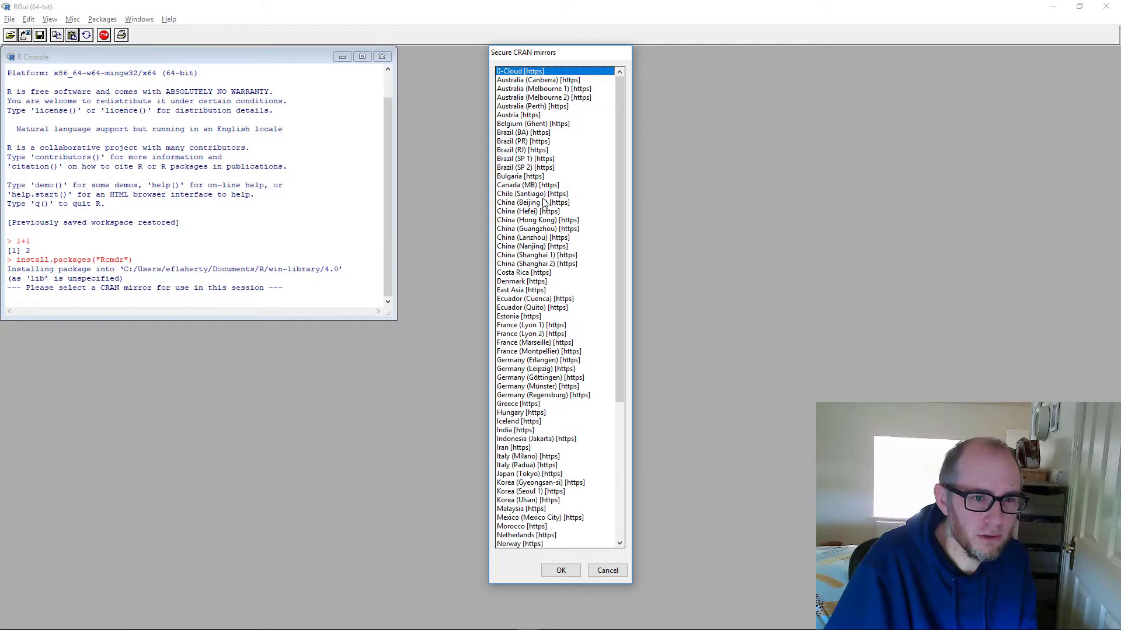
scroll(559, 383, down, 1)
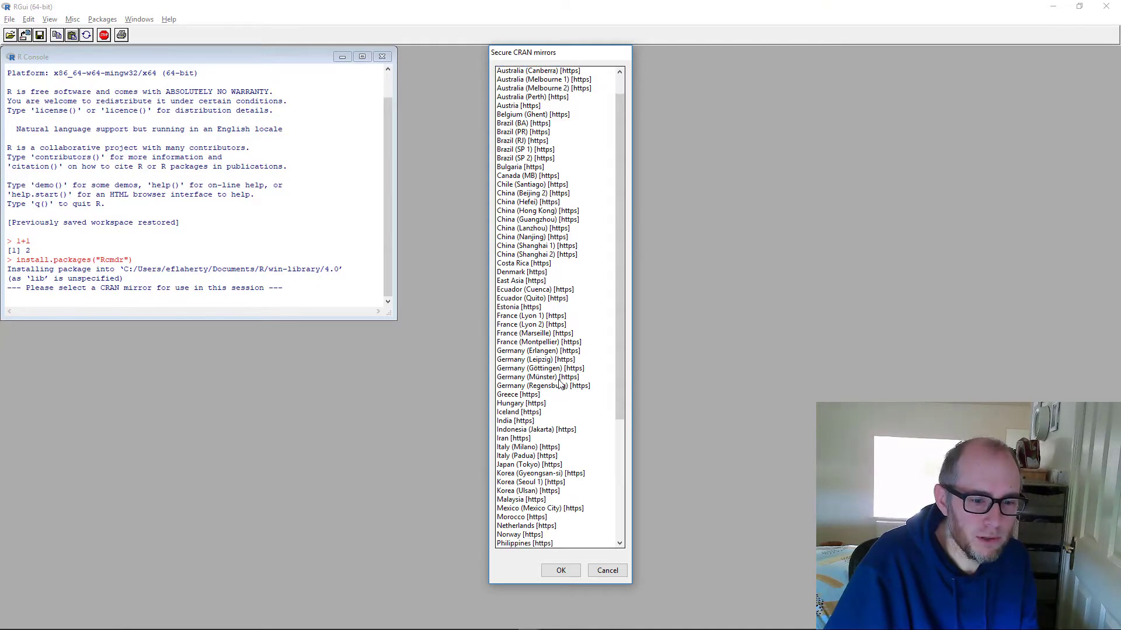
scroll(559, 383, down, 7)
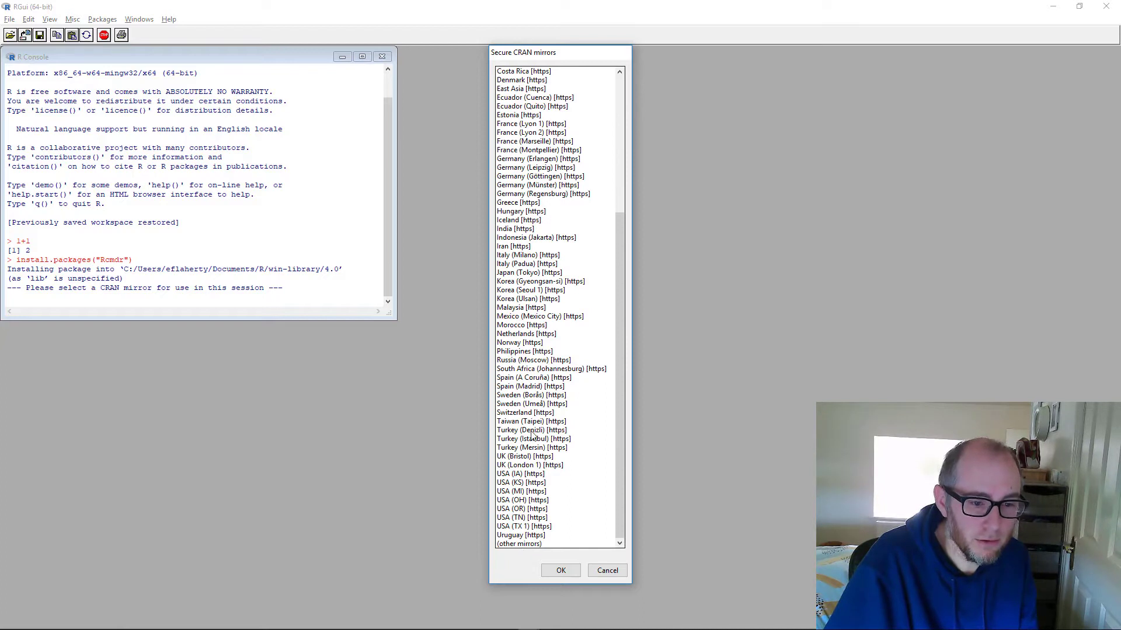
scroll(531, 412, up, 3)
scroll(537, 324, down, 3)
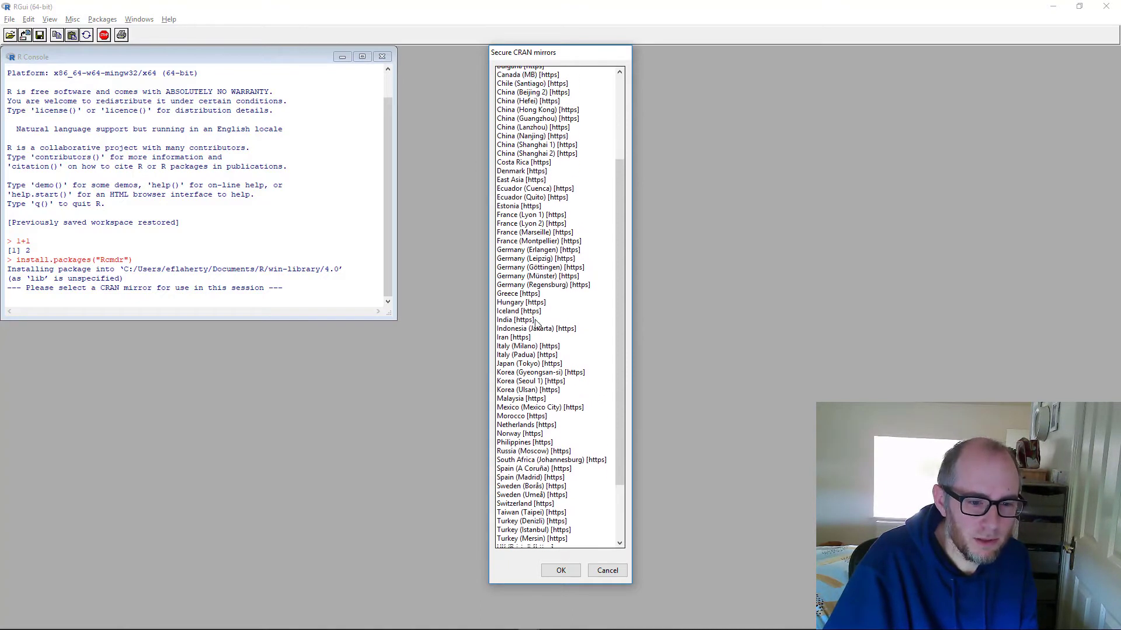
click(527, 457)
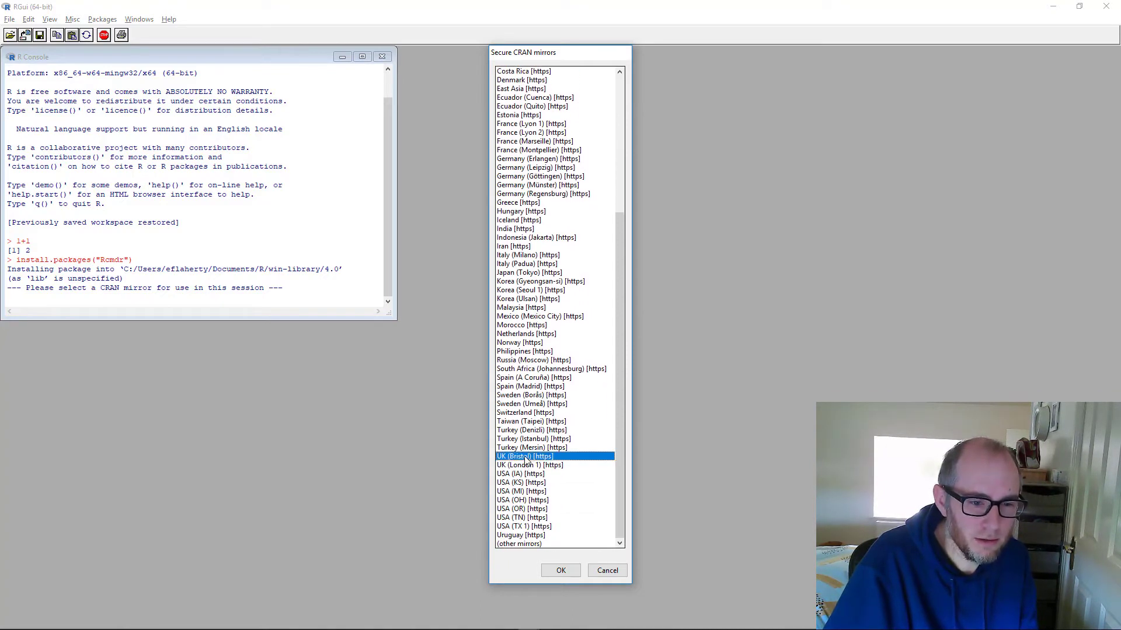
click(557, 573)
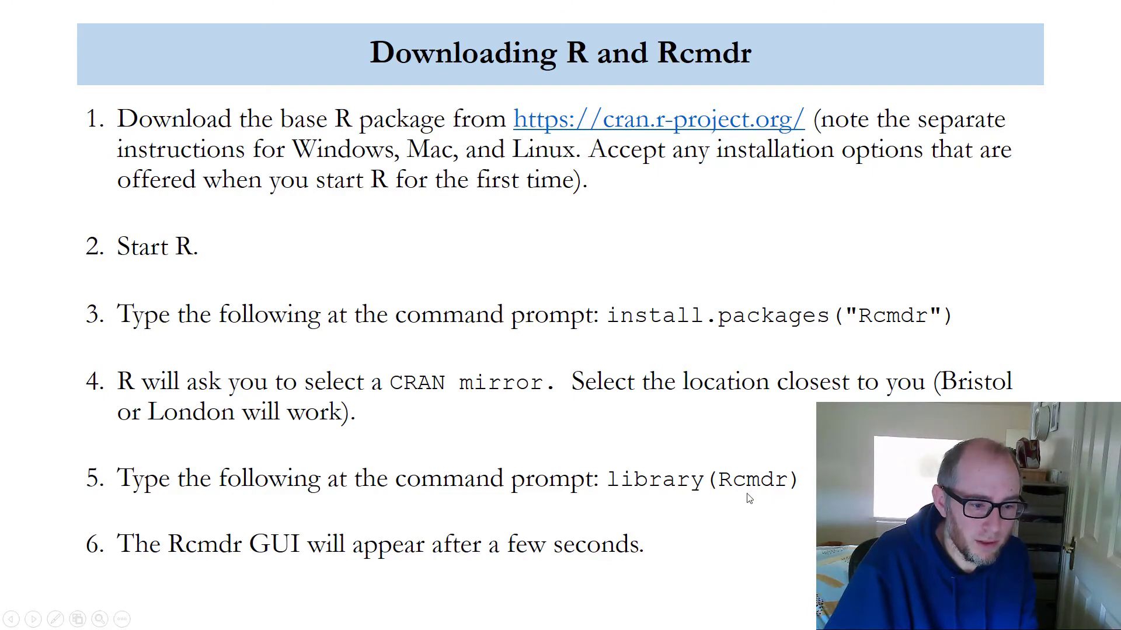
- Run library(Rcmdr) in the R Console to open R Commander
key(alt+Tab)
text(libra)
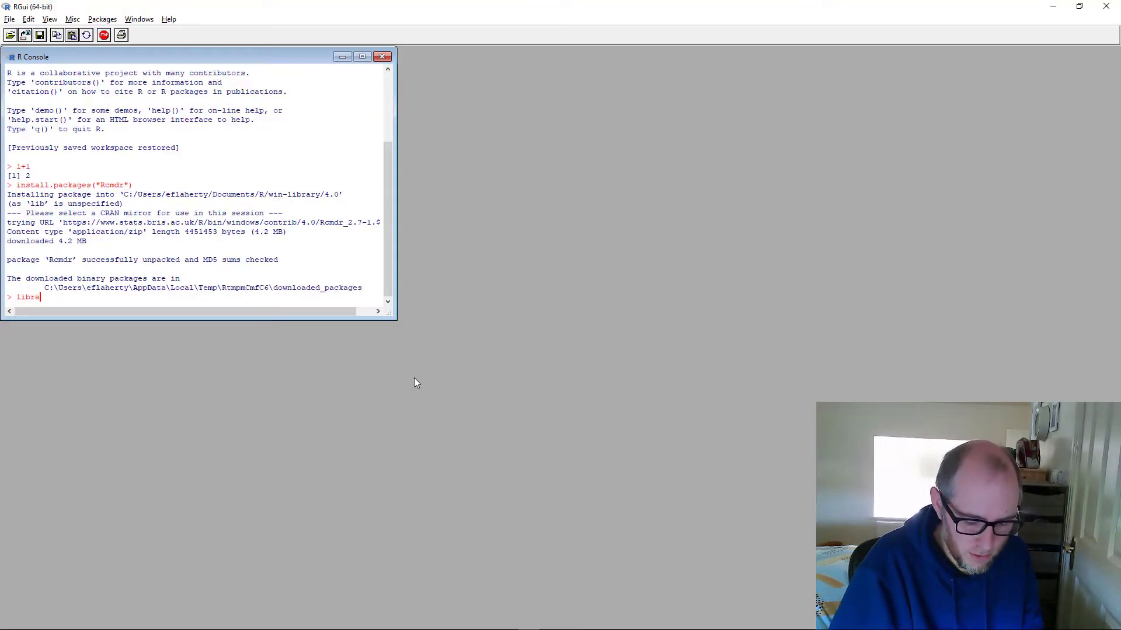
text(ry(R)
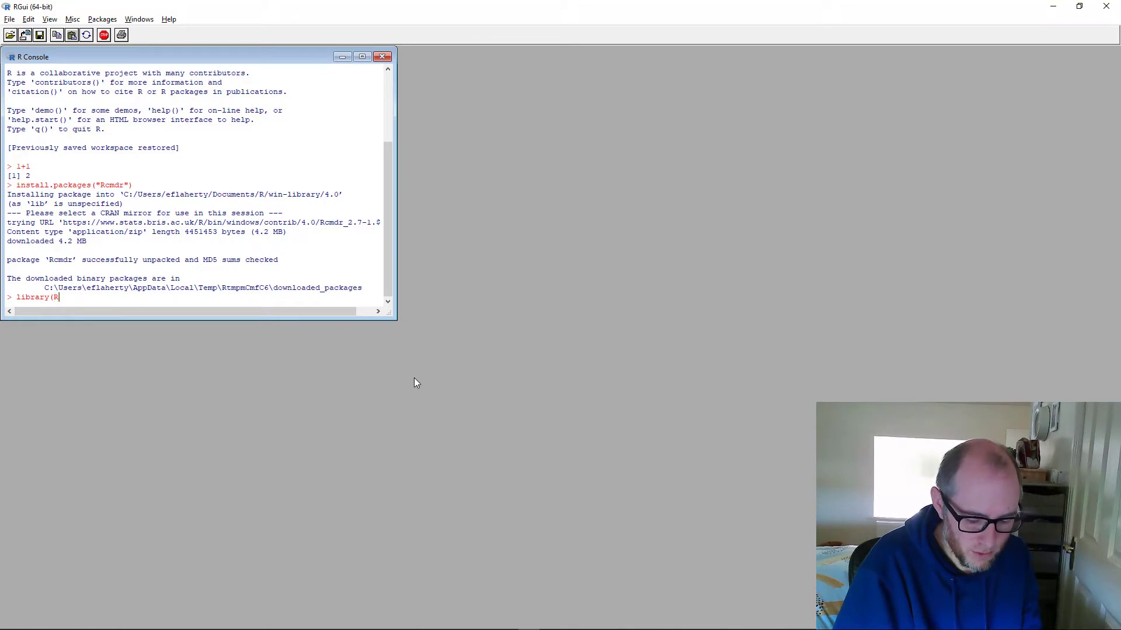
text(cmdr))
key(Return)
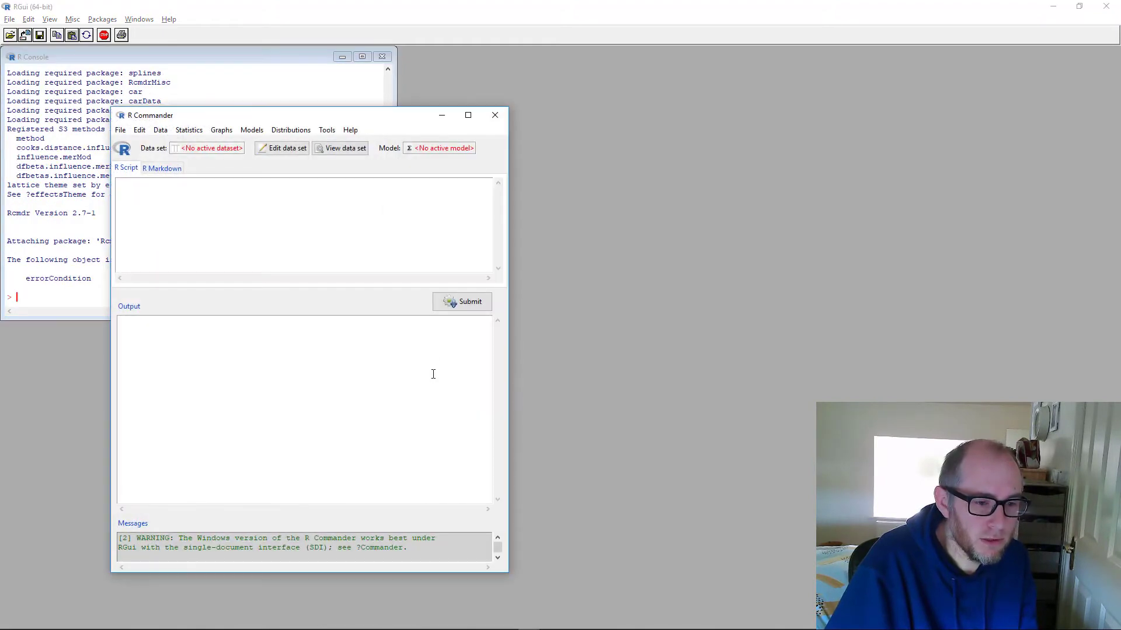
- Position the R Commander window to the right of the R Console and keep it in front
drag(371, 121, 667, 88)
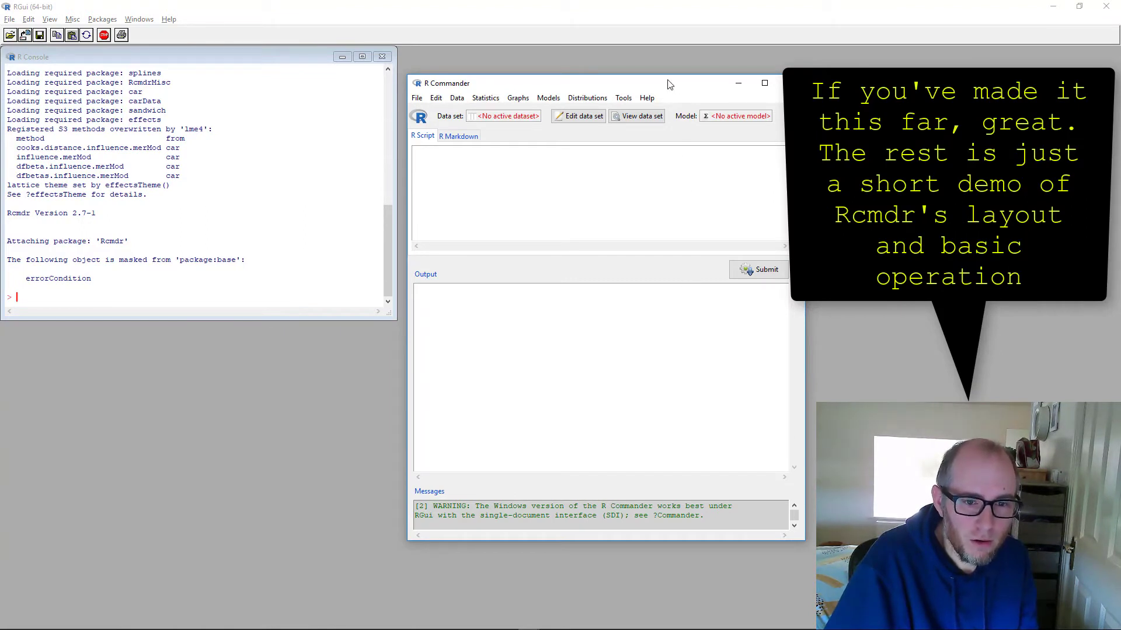
drag(672, 90, 636, 92)
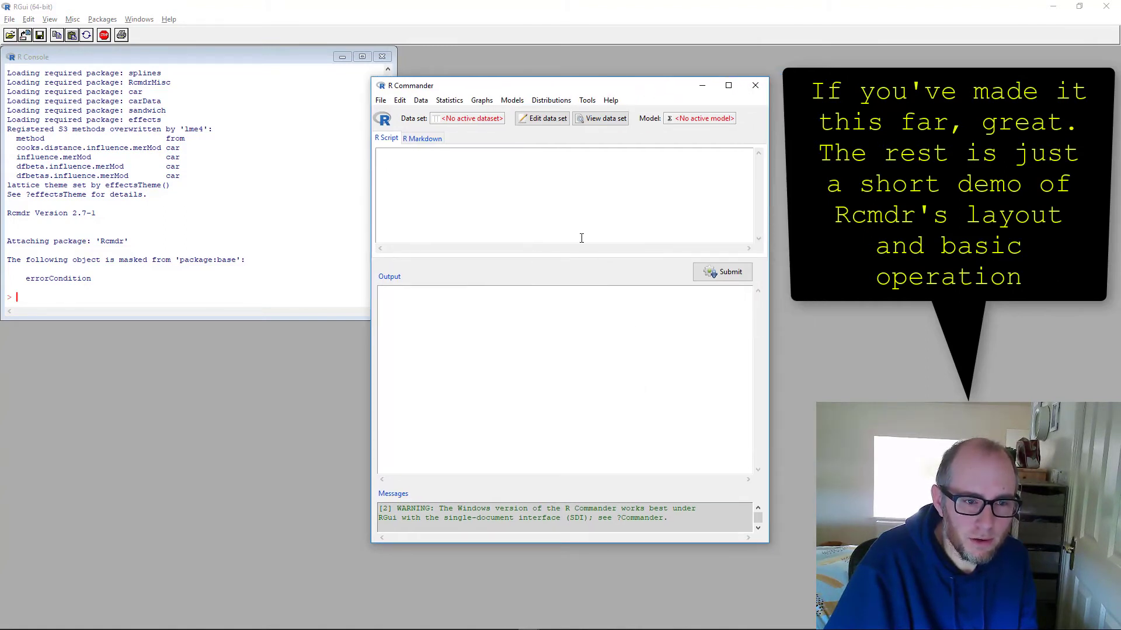
drag(613, 88, 646, 66)
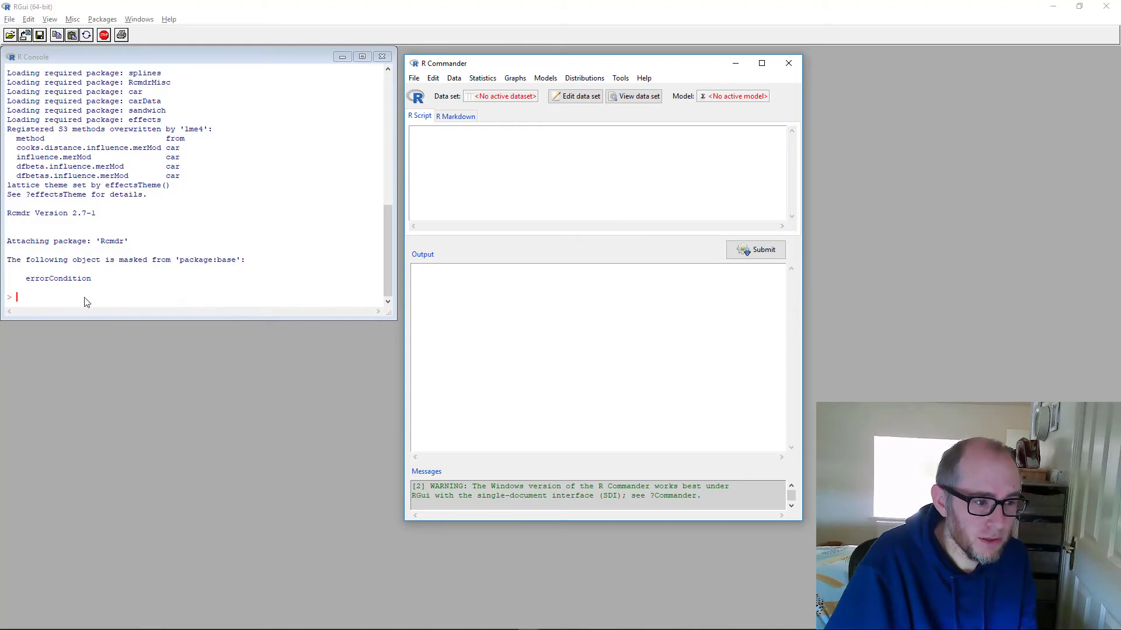
click(32, 308)
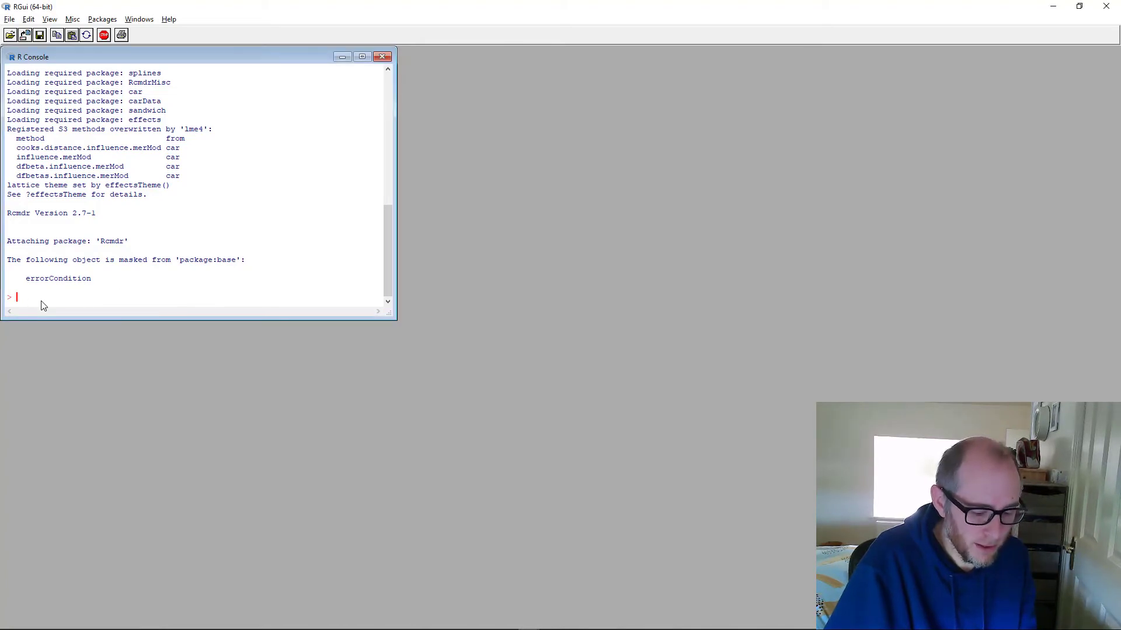
key(alt+Tab)
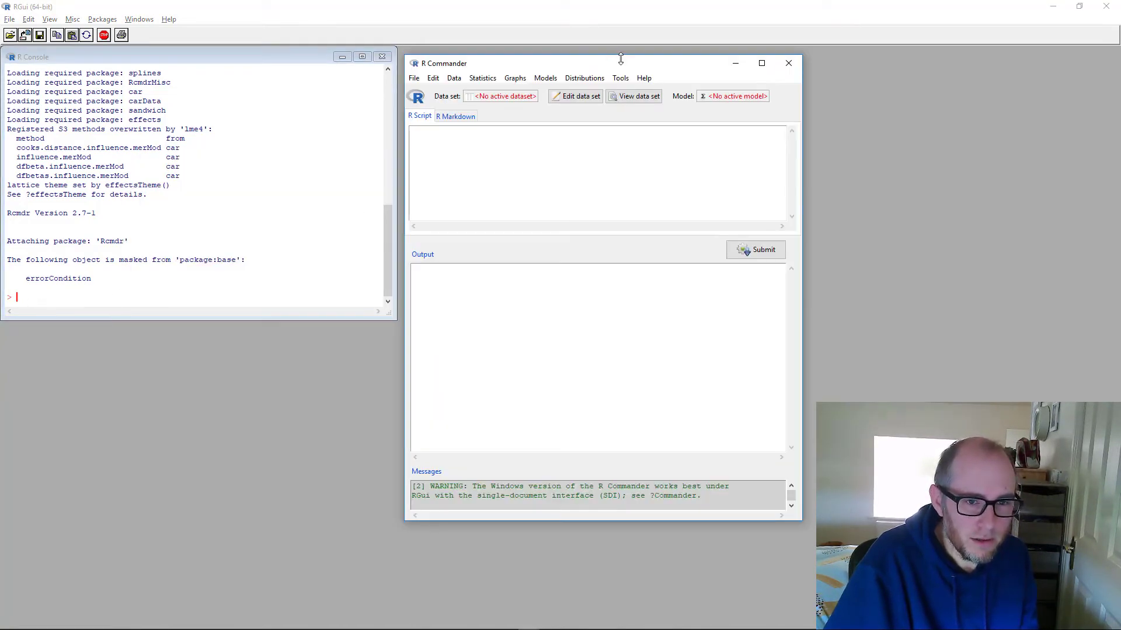
drag(628, 64, 657, 82)
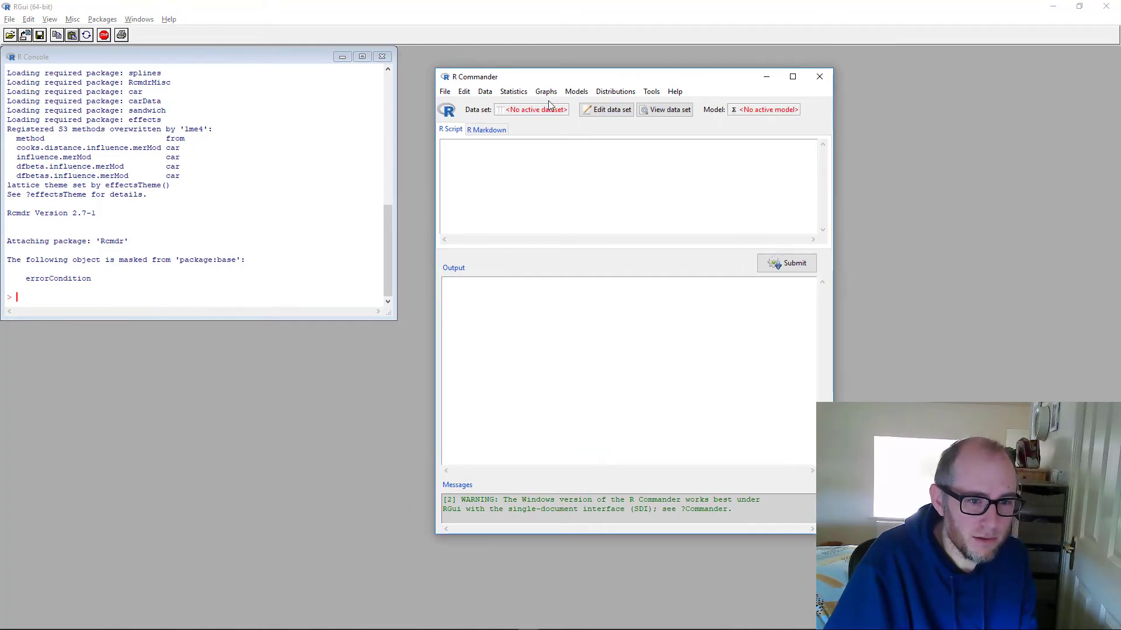
- Show the Import data submenu under R Commander's Data menu
click(522, 94)
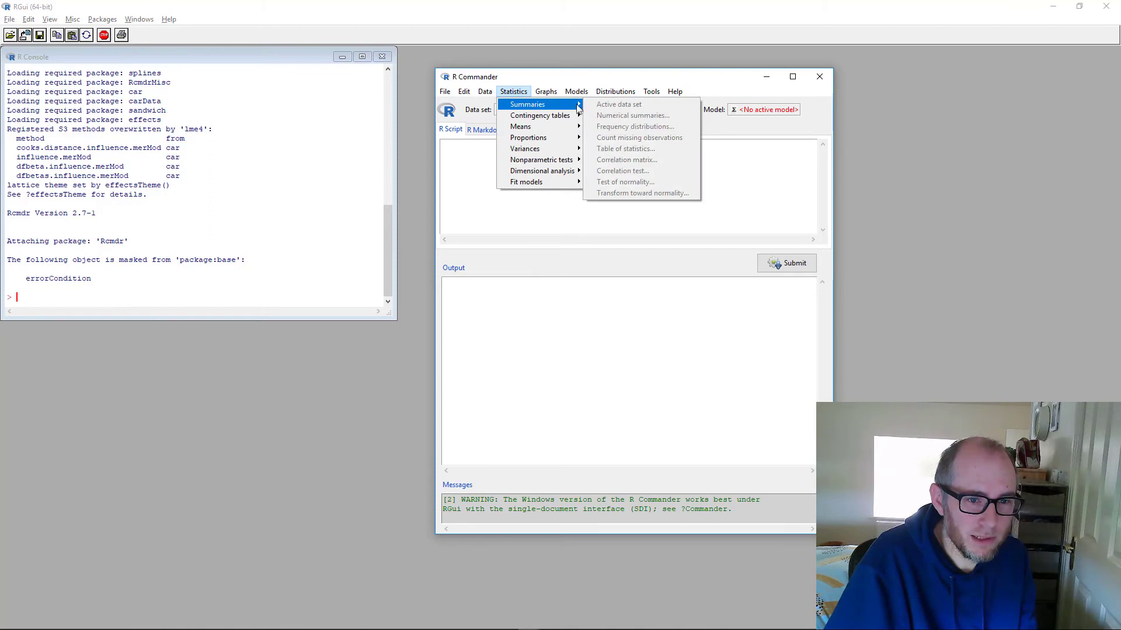
mouse_move(487, 96)
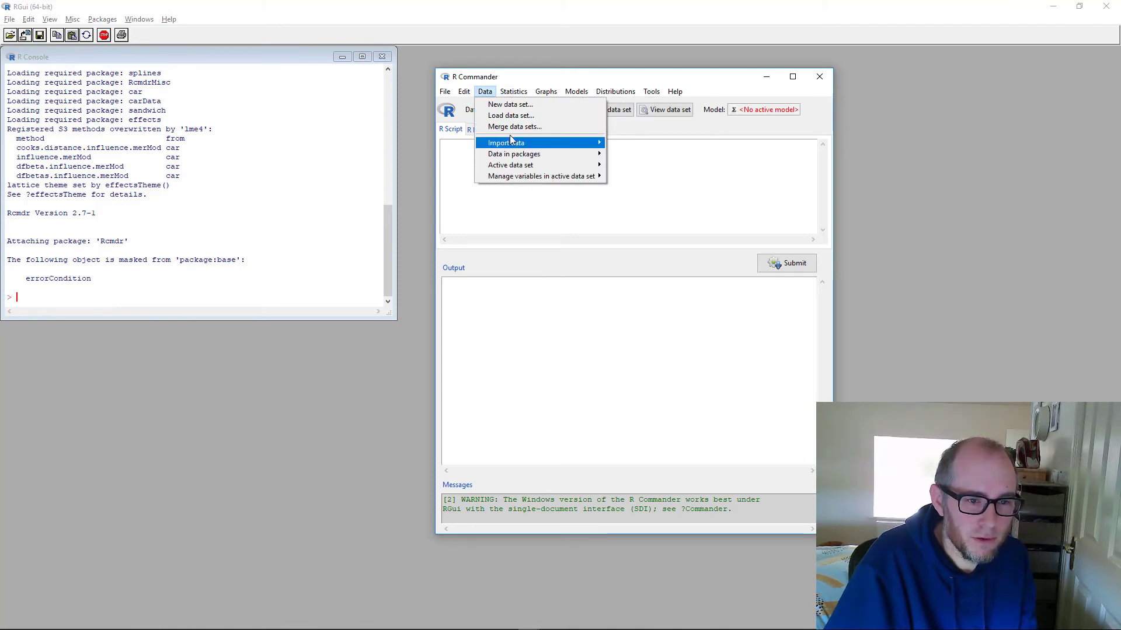
click(572, 79)
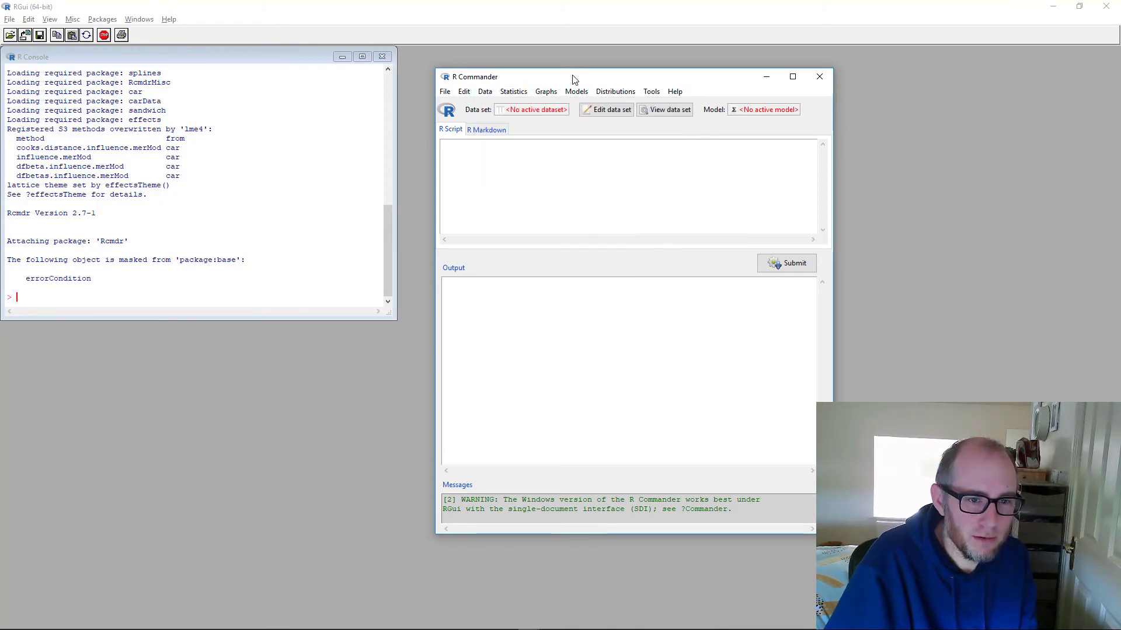
click(485, 93)
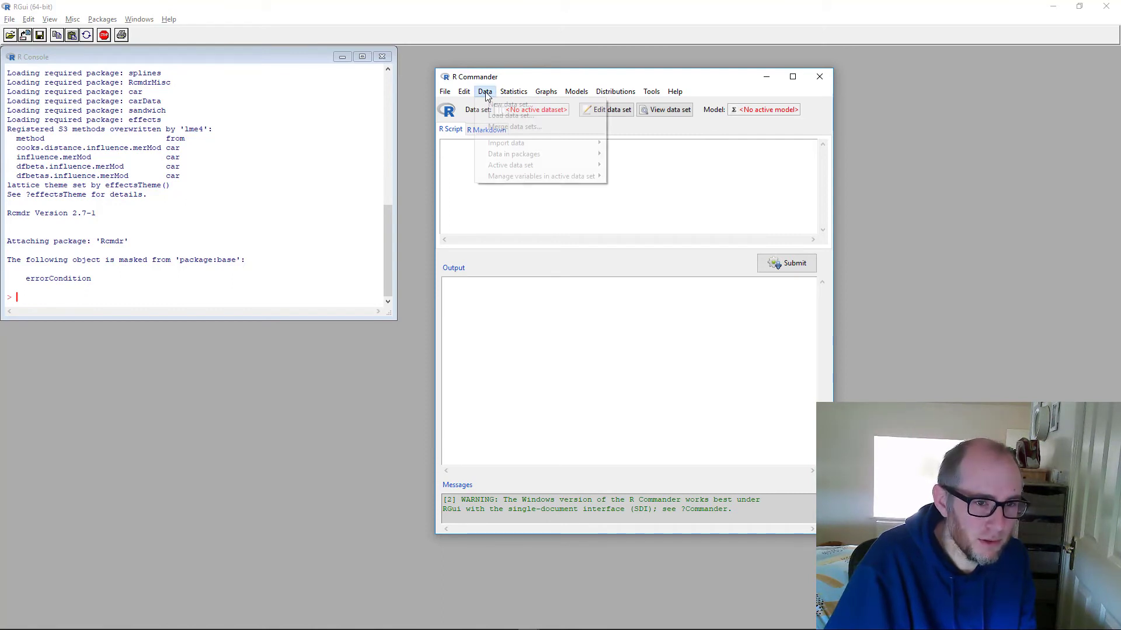
mouse_move(516, 146)
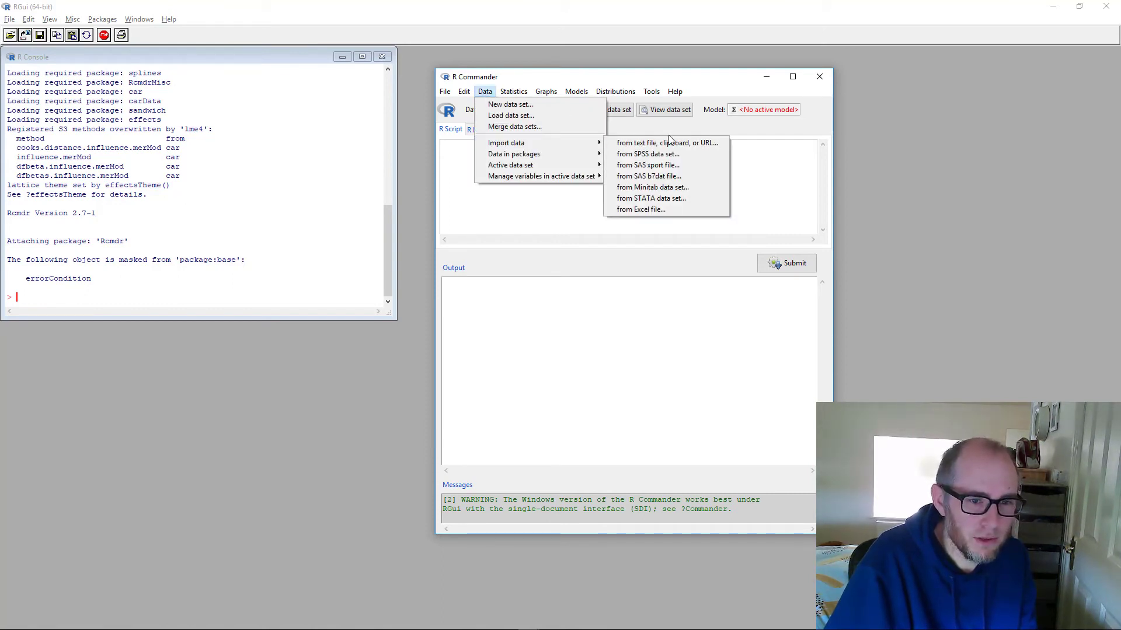
- Import the world_bank Stata file as a data set named world_bank
click(679, 203)
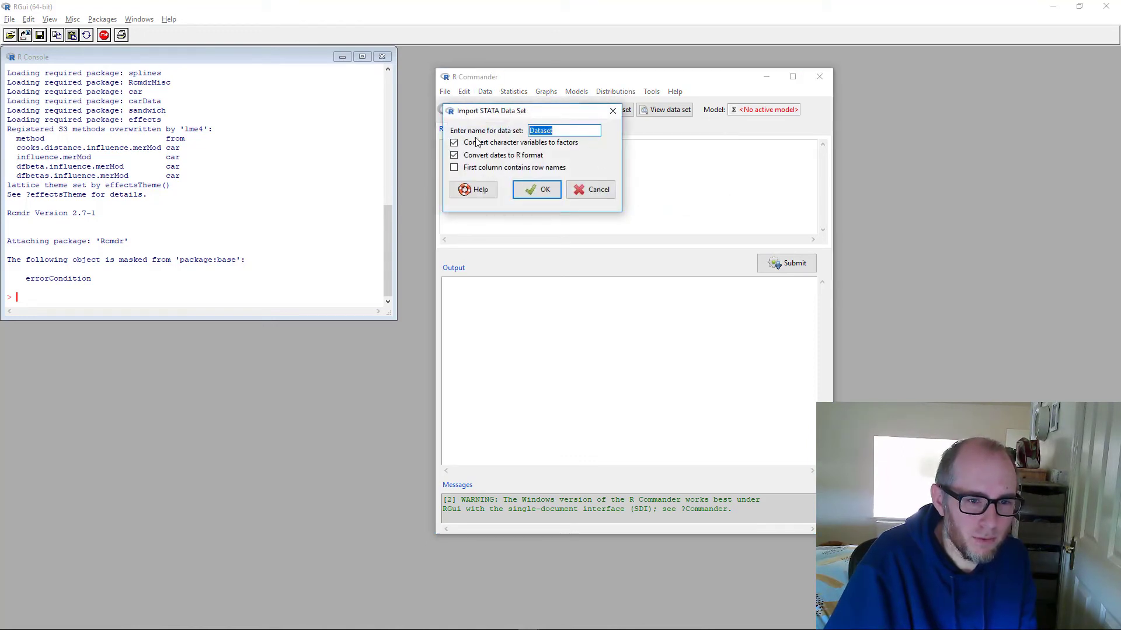
text(world_bank)
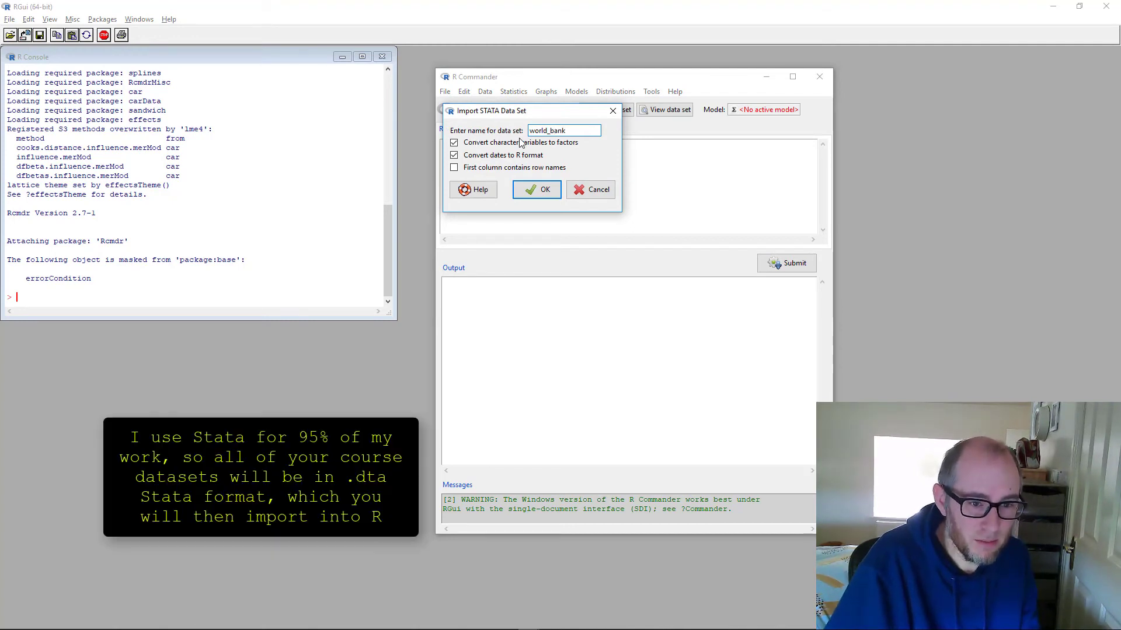
click(541, 194)
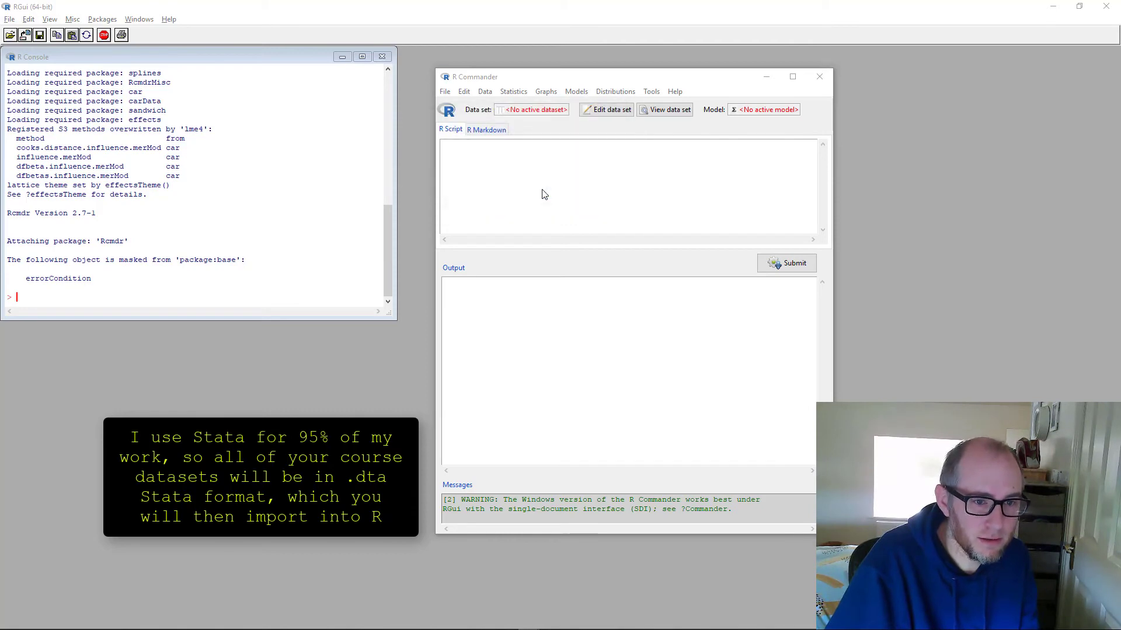
click(279, 241)
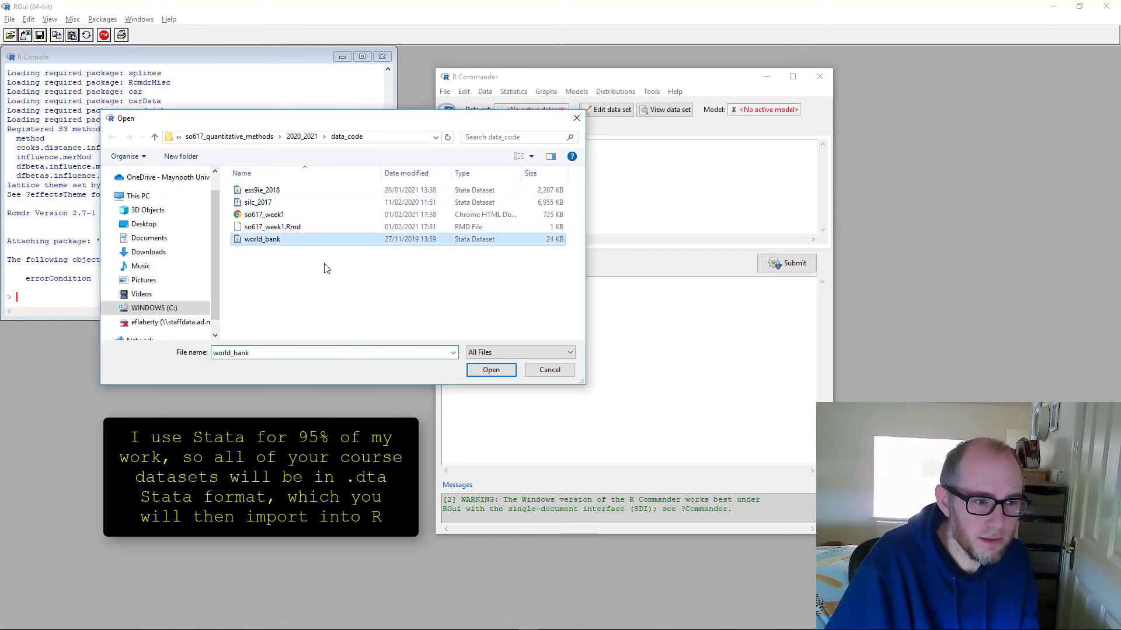
click(491, 371)
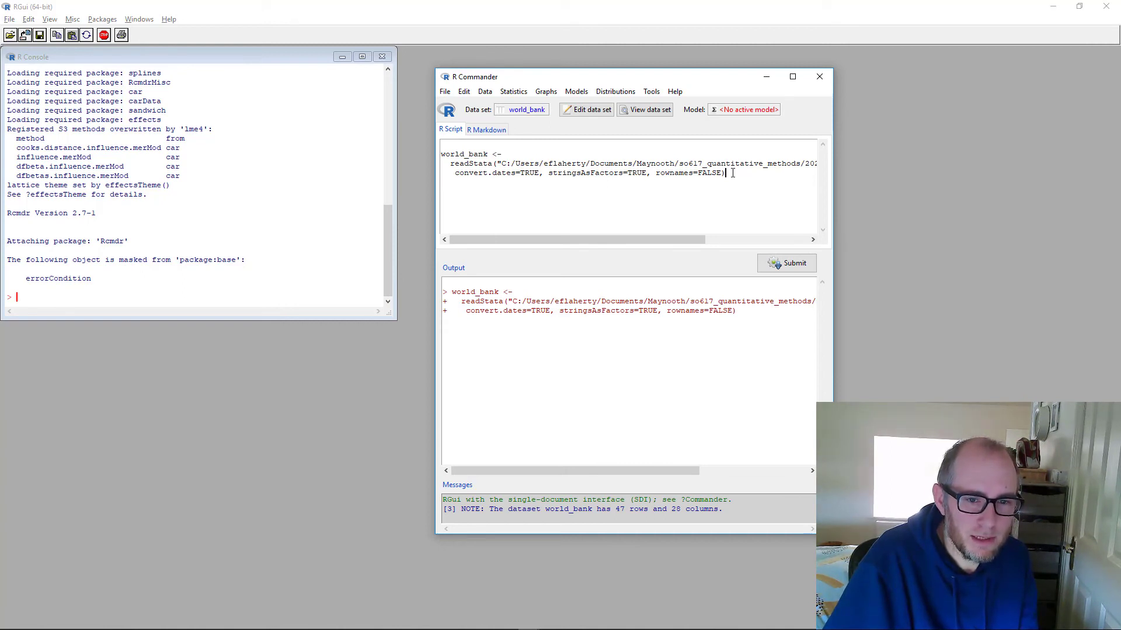
drag(664, 237, 704, 195)
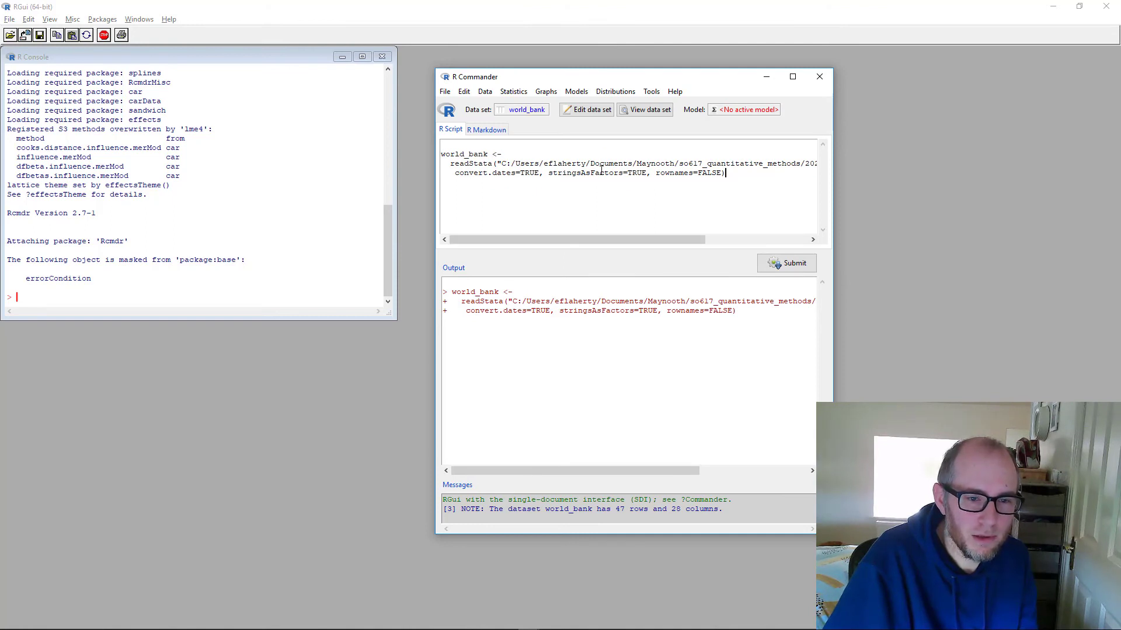
click(726, 179)
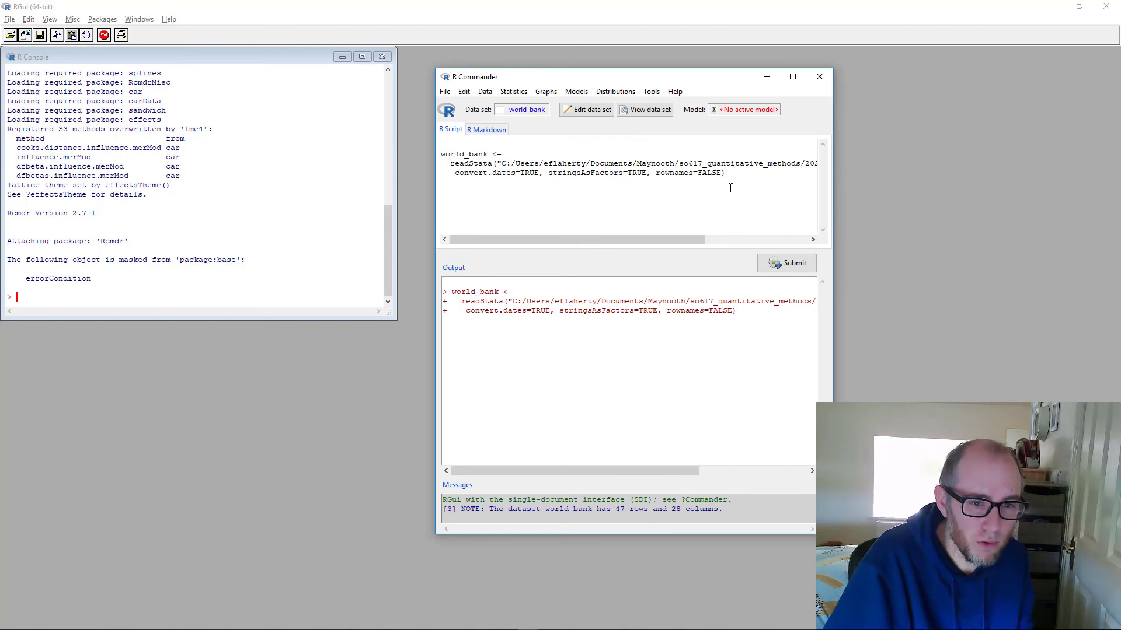
click(485, 95)
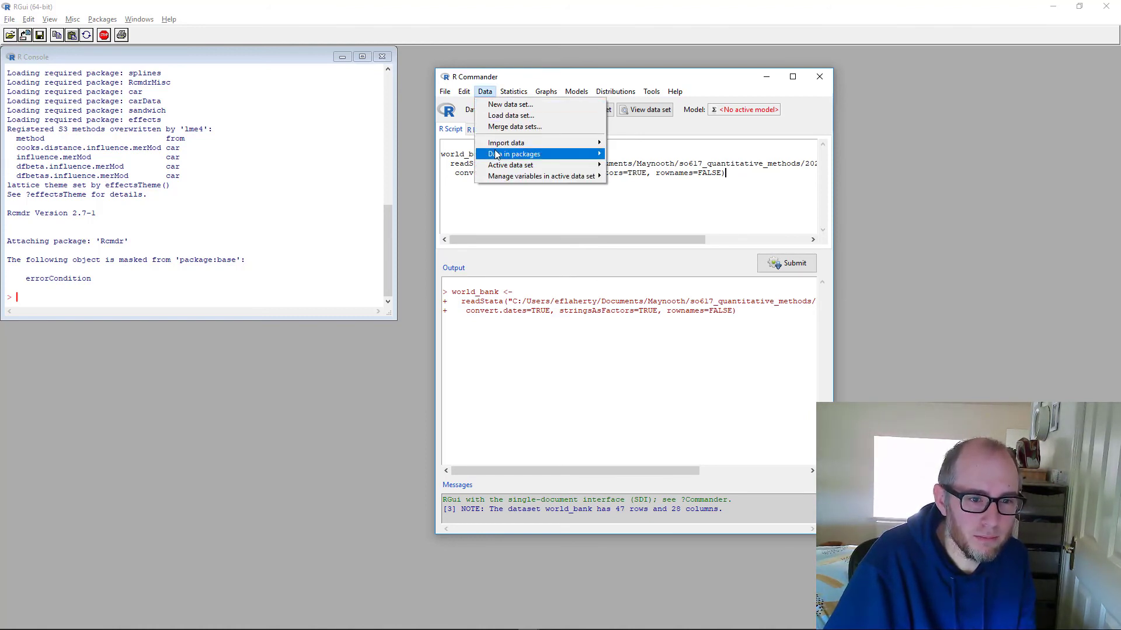
click(781, 207)
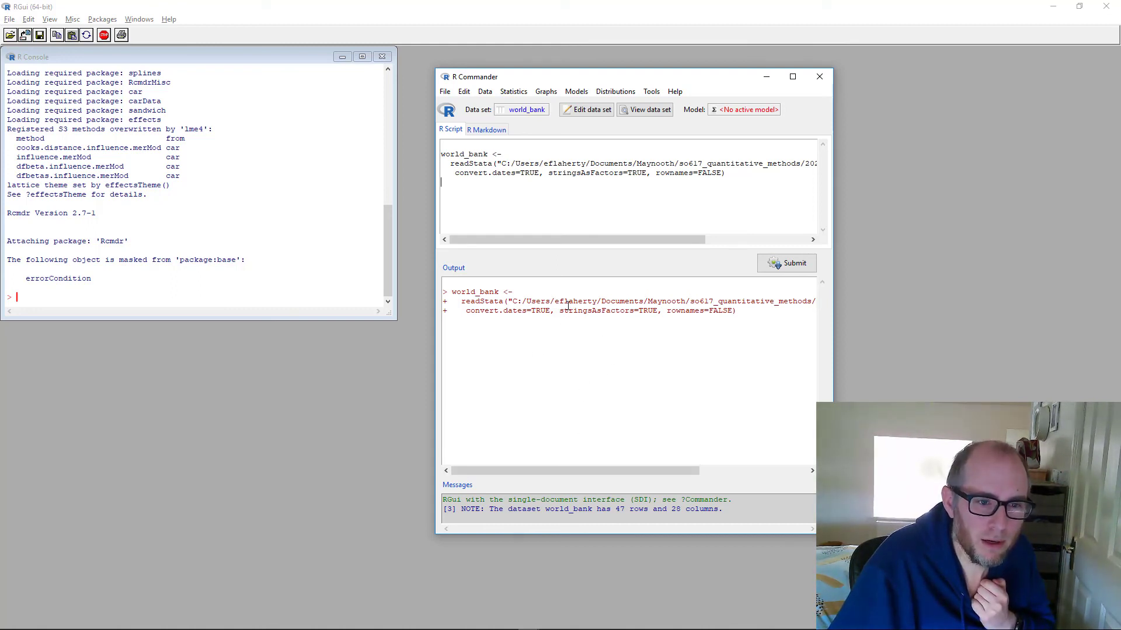
- Switch to the R Markdown tab and scroll to the world_bank readStata code chunk
click(488, 131)
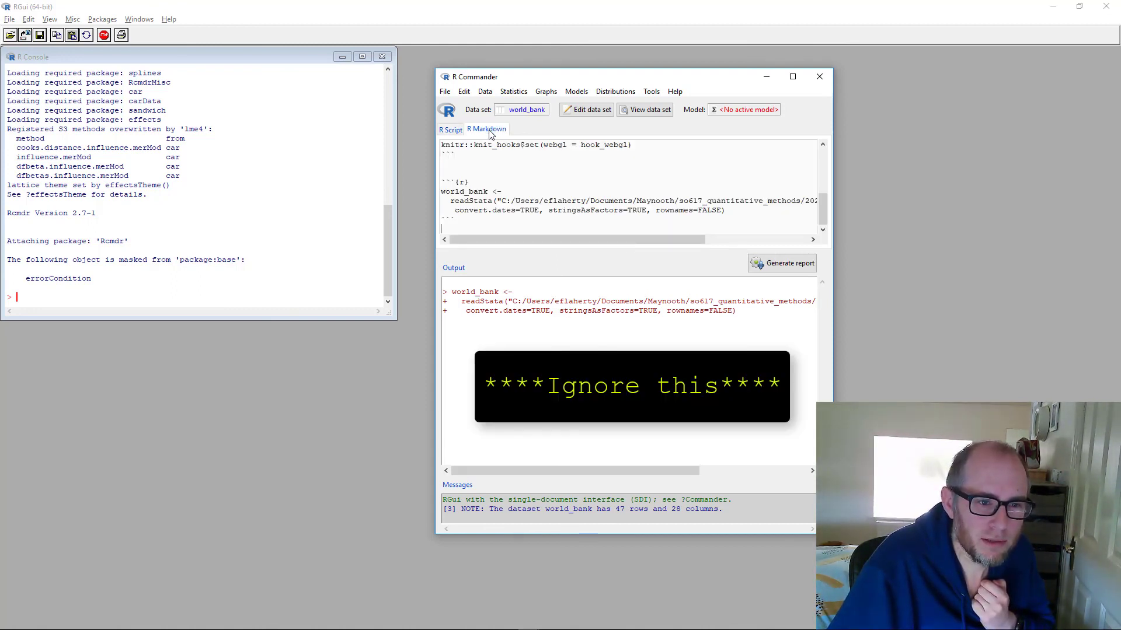
mouse_move(824, 208)
mouse_down()
mouse_move(827, 165)
mouse_move(826, 222)
mouse_up()
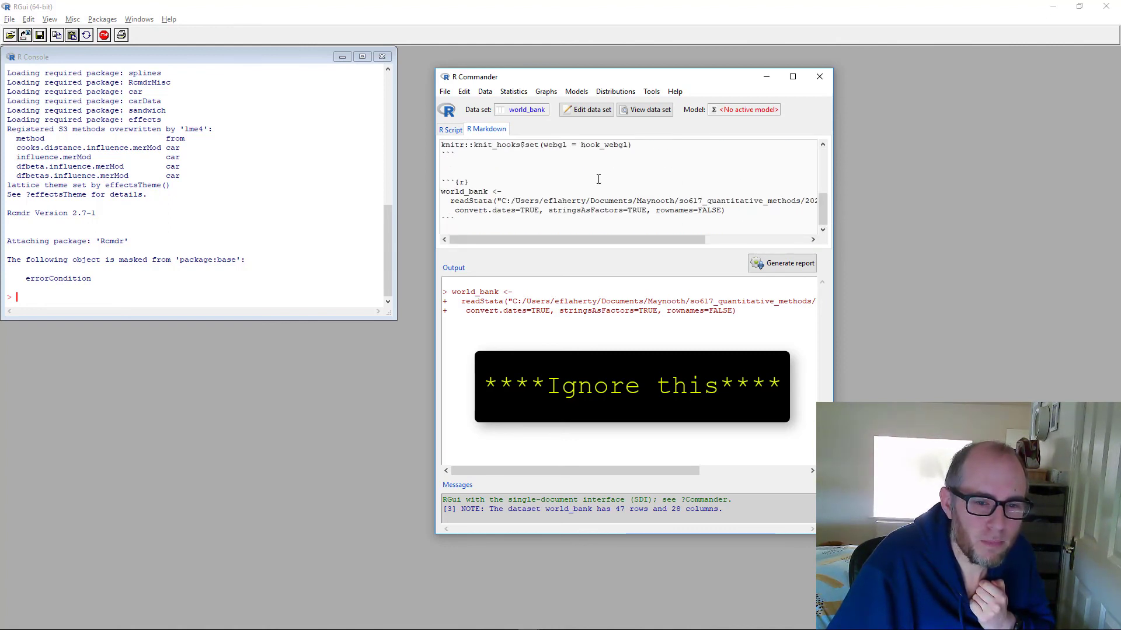